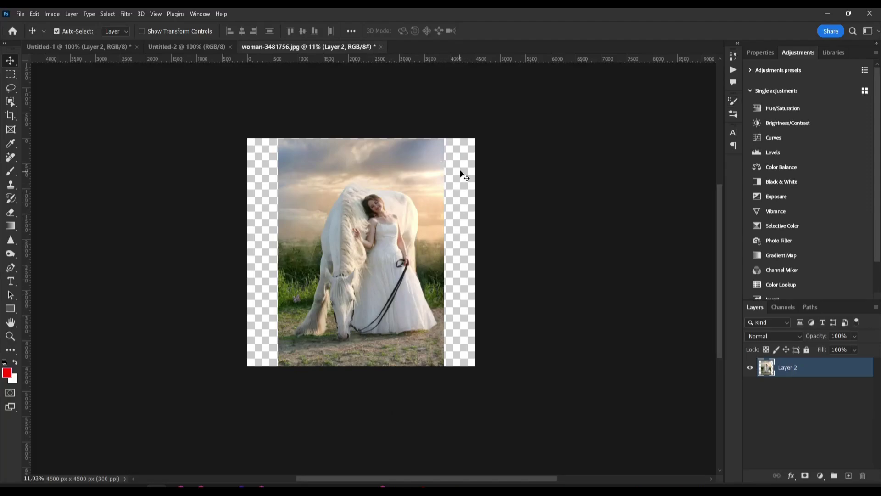
{"action": "left_click", "coordinate": [10, 173]}
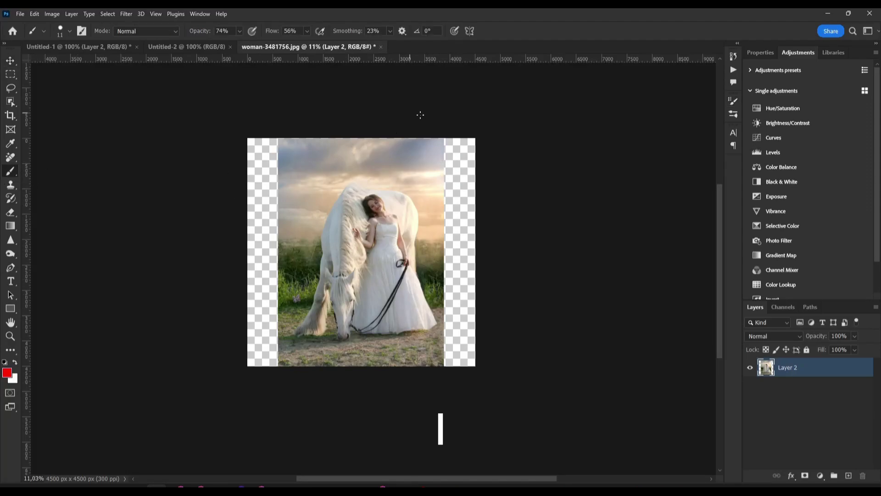
{"action": "left_click_drag", "start_coordinate": [451, 139], "coordinate": [456, 212]}
{"action": "key", "text": "ctrl+z"}
{"action": "key", "text": "ctrl+z"}
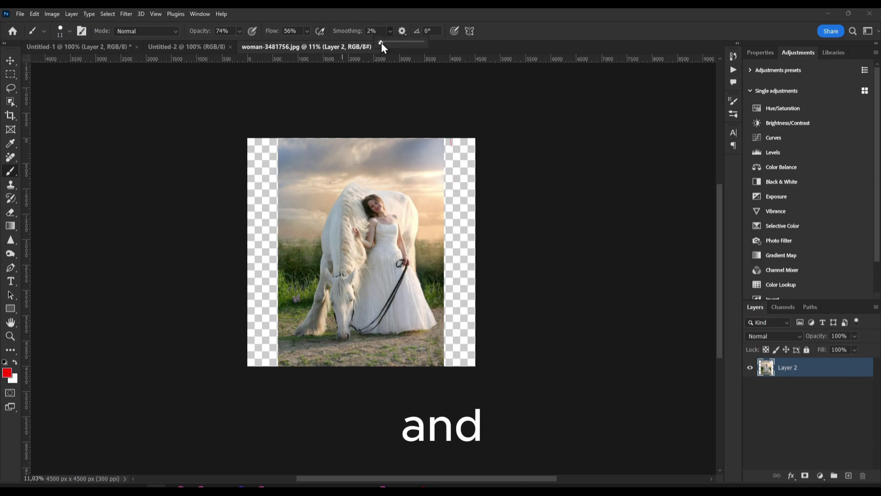
Step: Set the brush's smoothing to 2%, flow to 10% and opacity to 82%
{"action": "left_click", "coordinate": [380, 42]}
{"action": "left_click", "coordinate": [307, 33]}
{"action": "left_click", "coordinate": [285, 42]}
{"action": "left_click", "coordinate": [239, 31]}
{"action": "left_click", "coordinate": [242, 42]}
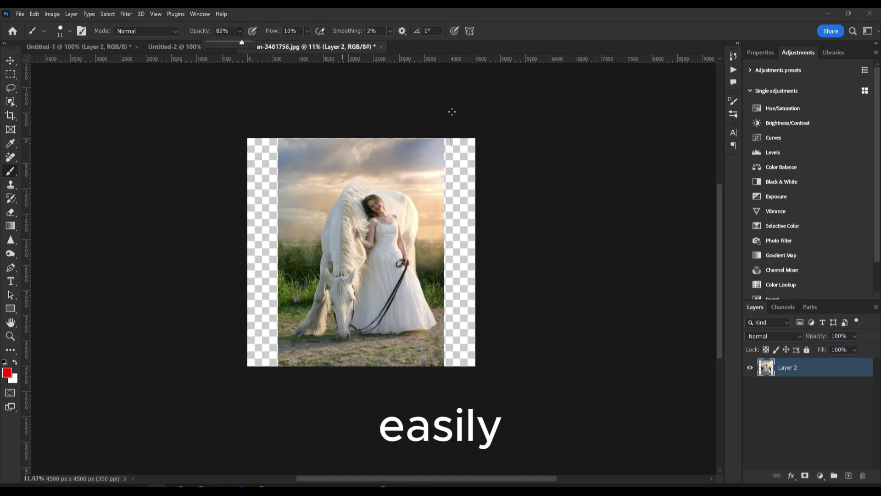
Step: Mark the transparent strips on both sides of the photo with red brush strokes and undo them
{"action": "left_click_drag", "start_coordinate": [458, 139], "coordinate": [463, 202]}
{"action": "left_click_drag", "start_coordinate": [426, 158], "coordinate": [427, 159]}
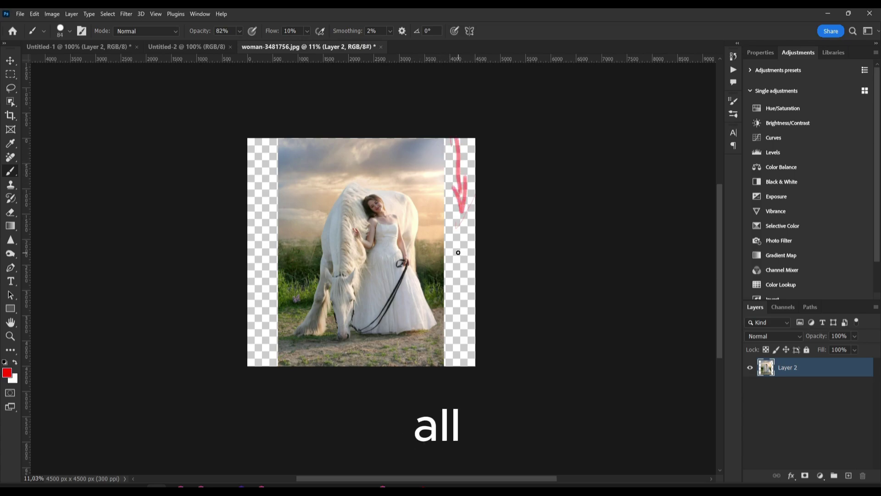
{"action": "left_click_drag", "start_coordinate": [456, 232], "coordinate": [466, 353]}
{"action": "left_click_drag", "start_coordinate": [256, 152], "coordinate": [262, 224]}
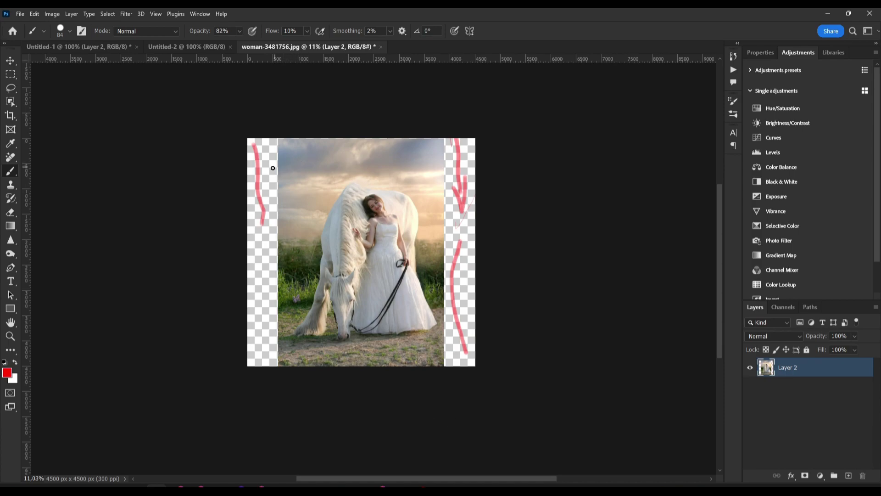
{"action": "key", "text": "ctrl+z"}
{"action": "key", "text": "ctrl+z"}
{"action": "key", "text": "ctrl+z"}
{"action": "key", "text": "ctrl+z"}
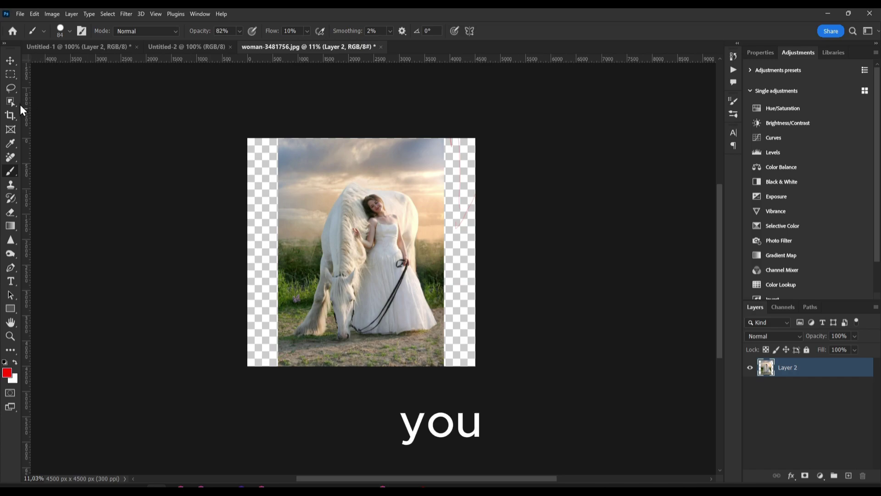
Step: Frame the woman's upper body with the Object Selection tool, using a rectangle about 889 by 1884 px
{"action": "key", "text": "w"}
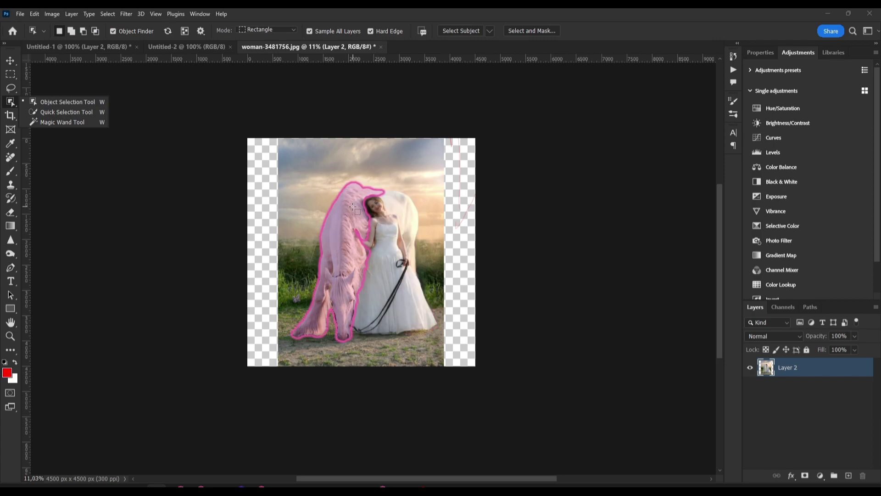
{"action": "left_click_drag", "start_coordinate": [358, 207], "coordinate": [394, 235]}
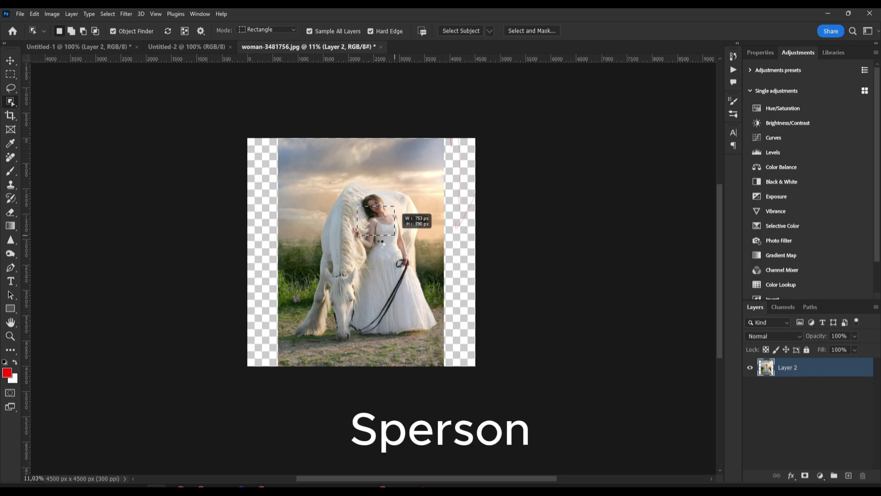
{"action": "left_click_drag", "start_coordinate": [394, 235], "coordinate": [394, 235]}
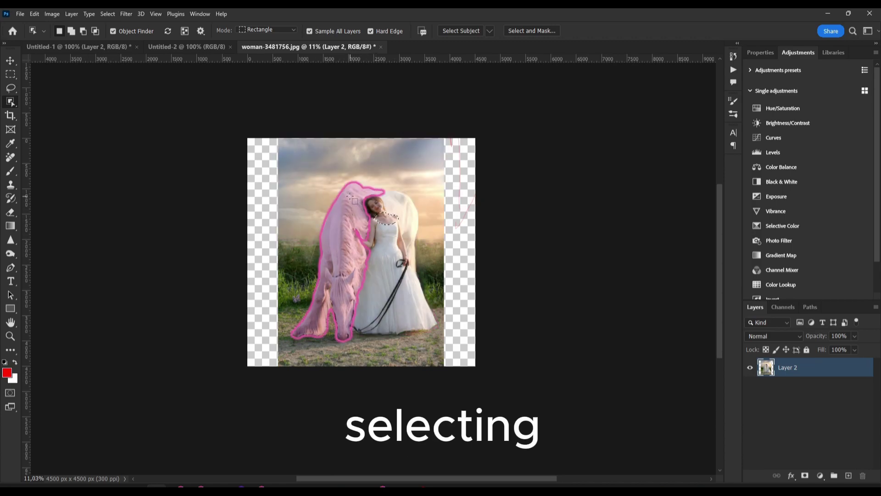
{"action": "left_click_drag", "start_coordinate": [350, 195], "coordinate": [393, 289]}
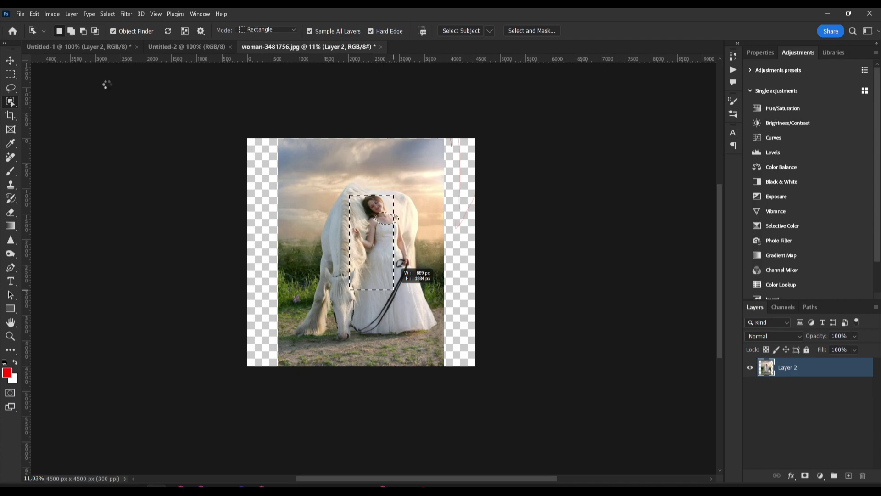
Step: Select the photo's main subject automatically with the Subject command
{"action": "left_click", "coordinate": [54, 14]}
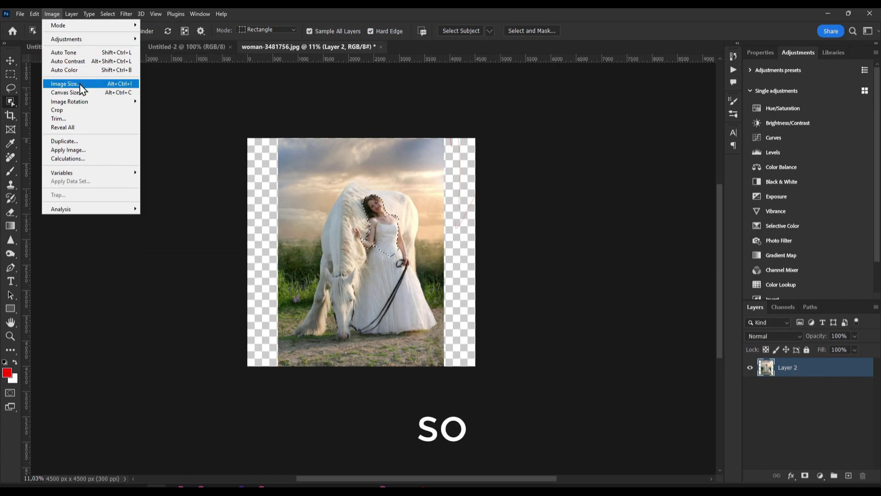
{"action": "mouse_move", "coordinate": [34, 14]}
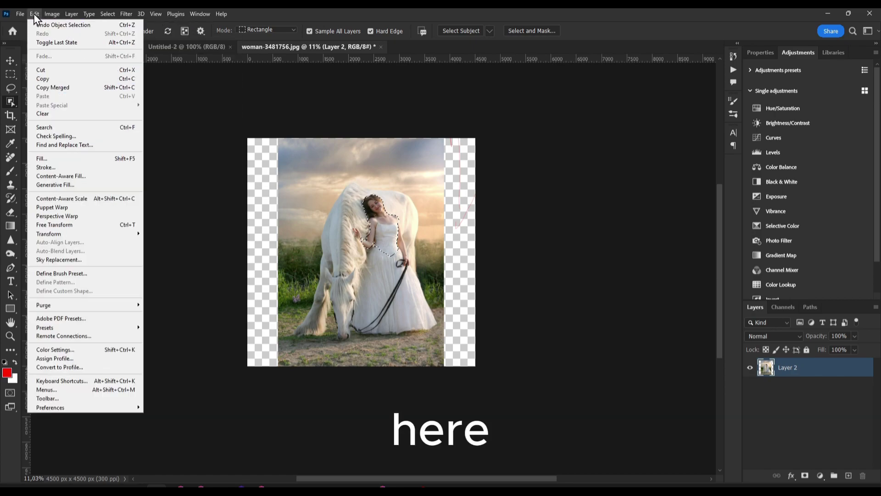
{"action": "mouse_move", "coordinate": [72, 20]}
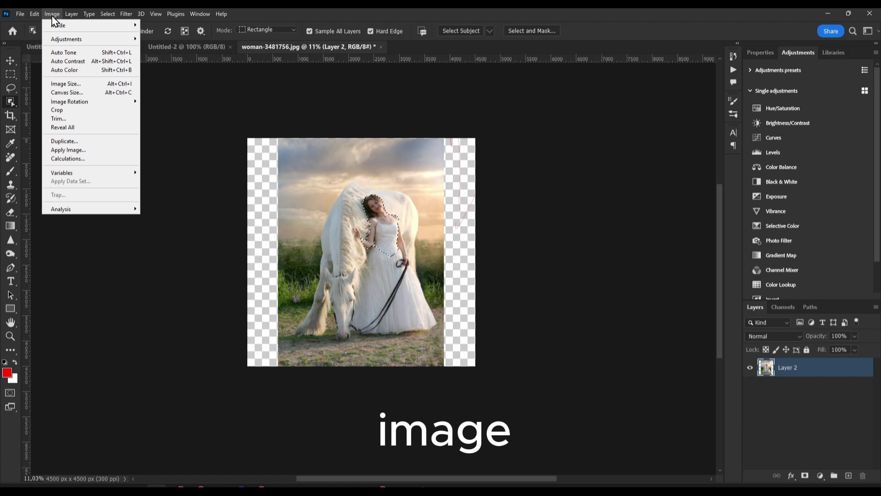
{"action": "mouse_move", "coordinate": [107, 21]}
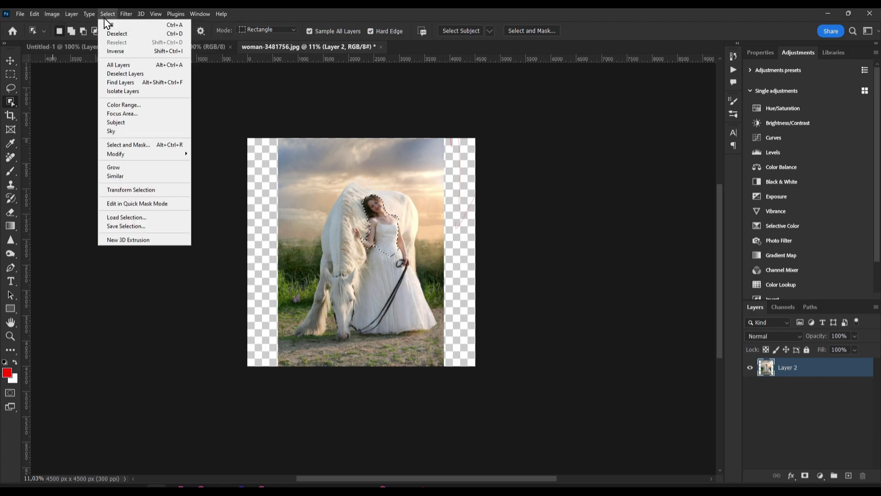
{"action": "left_click", "coordinate": [133, 124]}
{"action": "left_click", "coordinate": [403, 189]}
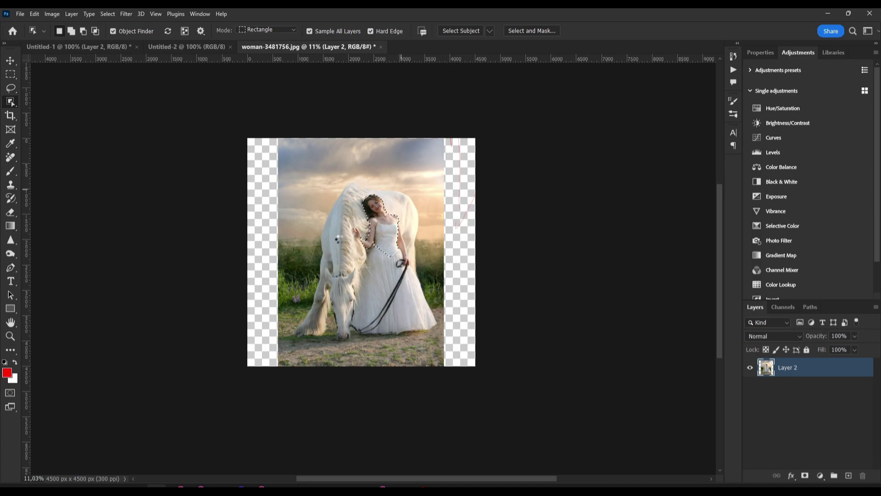
{"action": "left_click", "coordinate": [341, 237], "text": "shift"}
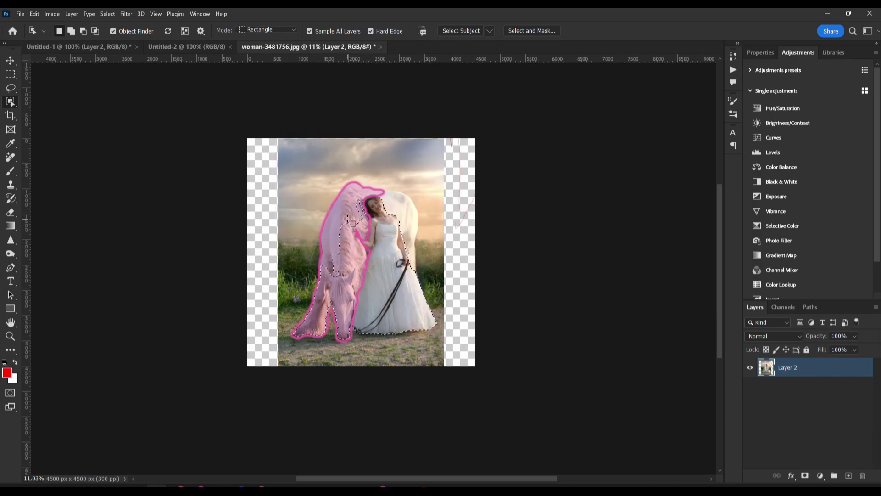
Step: Add the rest of the horse's body and the gap beside the woman's arm to the selection with the Quick Selection tool
{"action": "right_click", "coordinate": [11, 103]}
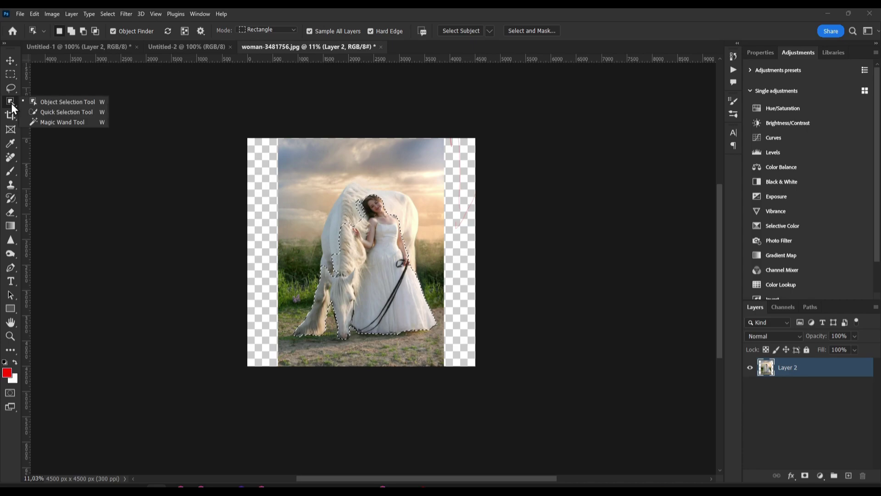
{"action": "left_click", "coordinate": [38, 113]}
{"action": "mouse_move", "coordinate": [354, 209]}
{"action": "left_mouse_down"}
{"action": "mouse_move", "coordinate": [333, 228]}
{"action": "mouse_move", "coordinate": [327, 258]}
{"action": "mouse_move", "coordinate": [351, 188]}
{"action": "mouse_move", "coordinate": [402, 209]}
{"action": "mouse_move", "coordinate": [409, 252]}
{"action": "left_mouse_up"}
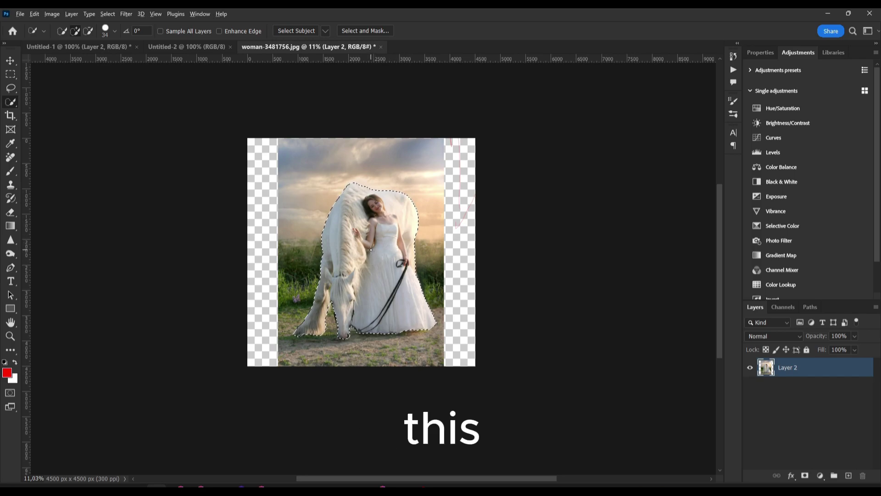
{"action": "left_click", "coordinate": [362, 234], "text": "alt"}
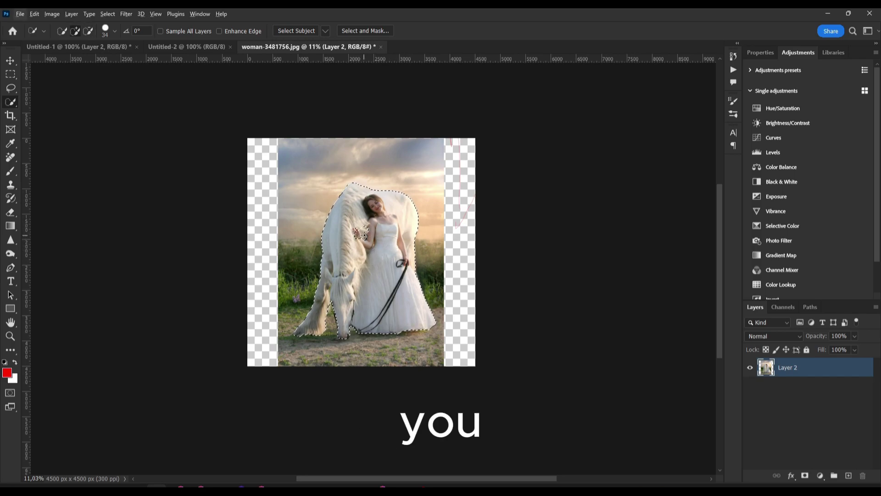
{"action": "mouse_move", "coordinate": [358, 236]}
{"action": "left_mouse_down"}
{"action": "mouse_move", "coordinate": [370, 229]}
{"action": "mouse_move", "coordinate": [362, 229]}
{"action": "left_mouse_up"}
{"action": "right_click", "coordinate": [364, 231], "text": "alt"}
{"action": "key", "text": "alt"}
{"action": "right_click", "coordinate": [368, 232], "text": "alt"}
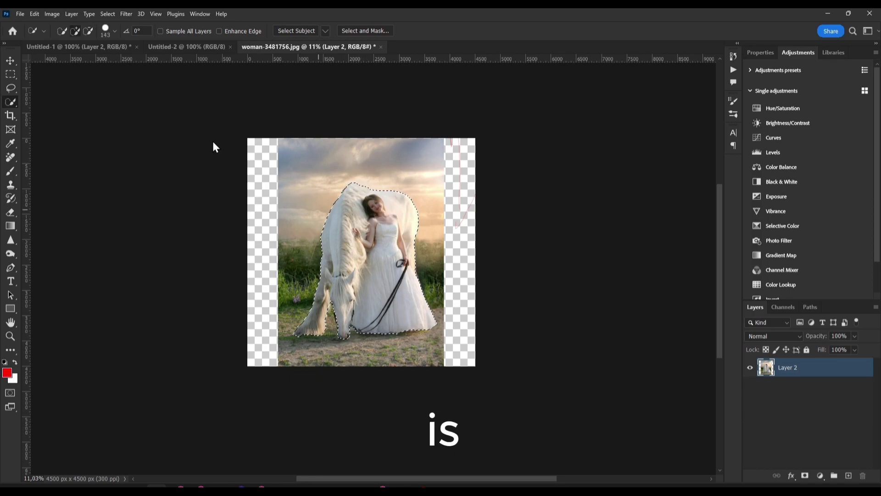
Step: Save the selection of the woman and horse as a new channel named "subject"
{"action": "left_click", "coordinate": [115, 31]}
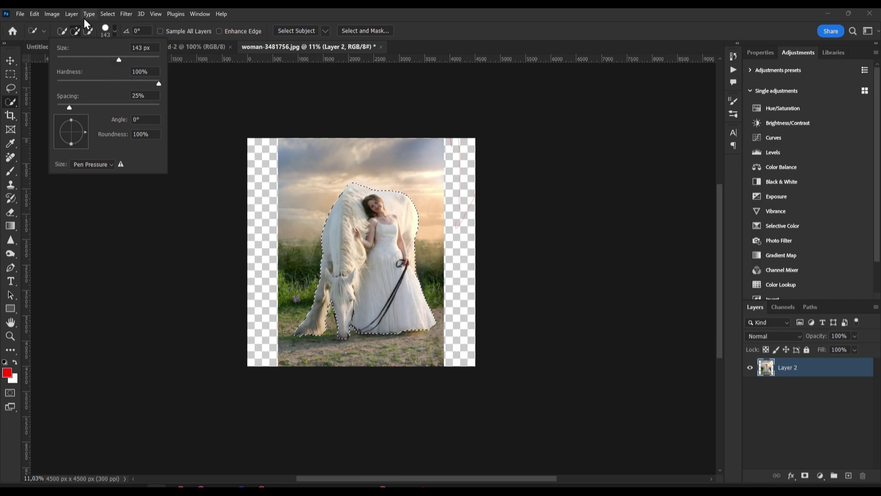
{"action": "left_click", "coordinate": [55, 13]}
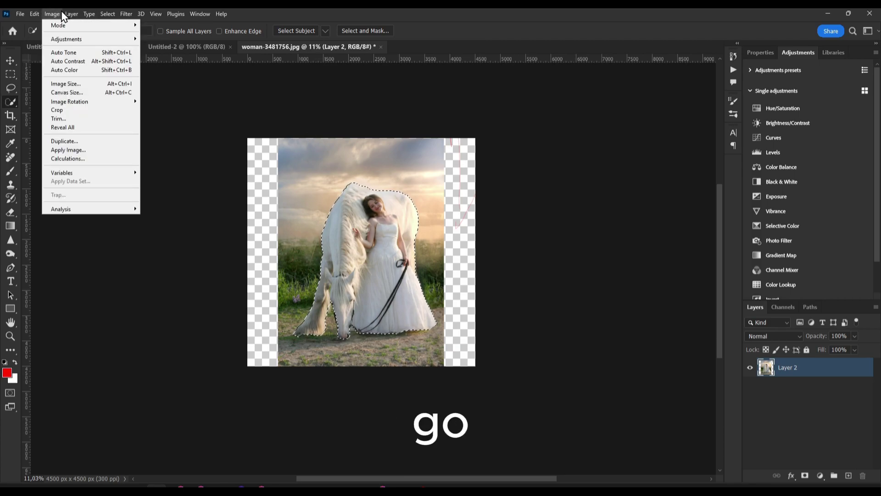
{"action": "mouse_move", "coordinate": [71, 18]}
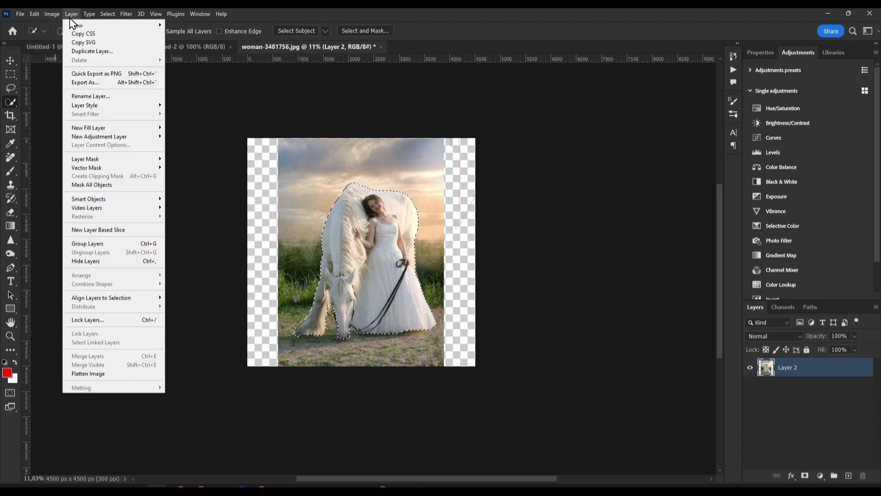
{"action": "mouse_move", "coordinate": [104, 20]}
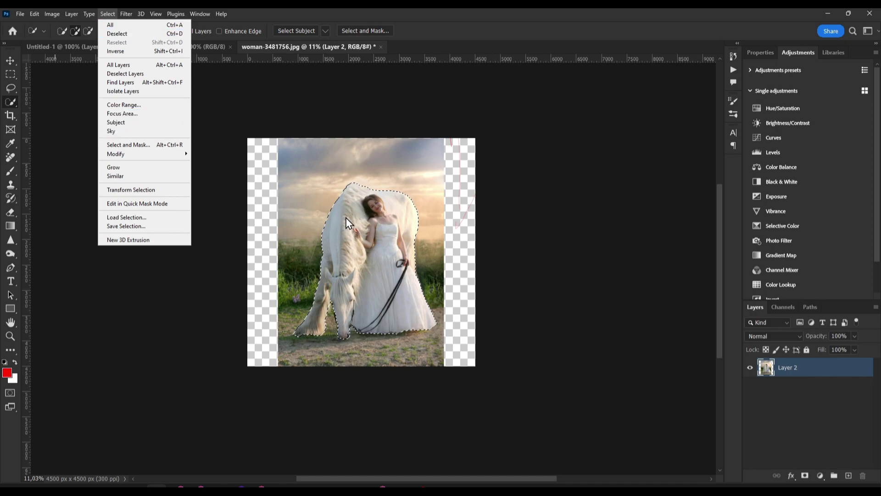
{"action": "left_click", "coordinate": [152, 229]}
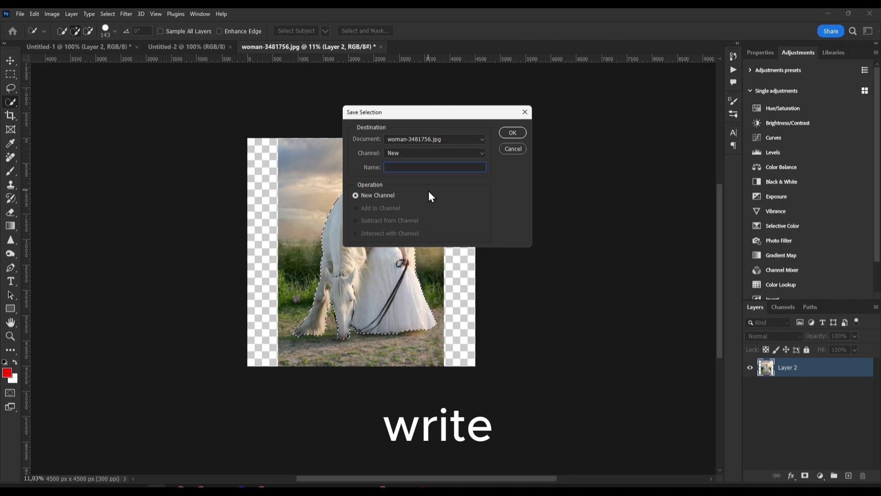
{"action": "type", "text": "subject"}
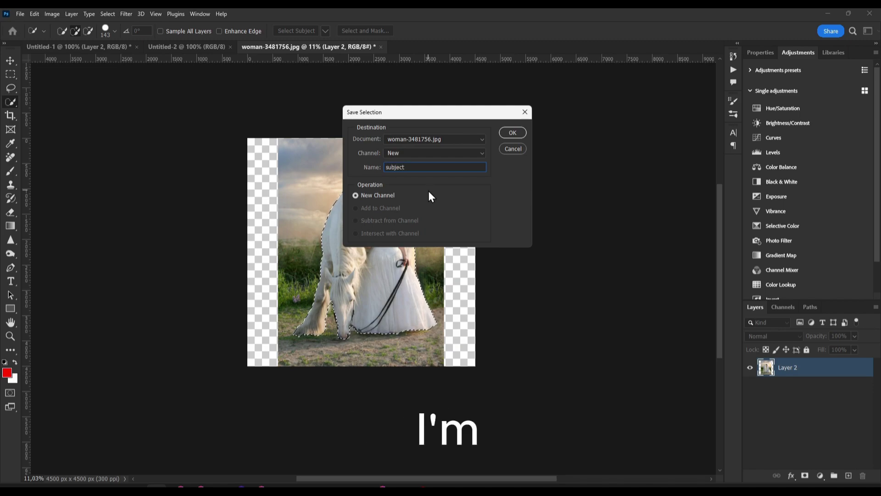
{"action": "left_click", "coordinate": [510, 134]}
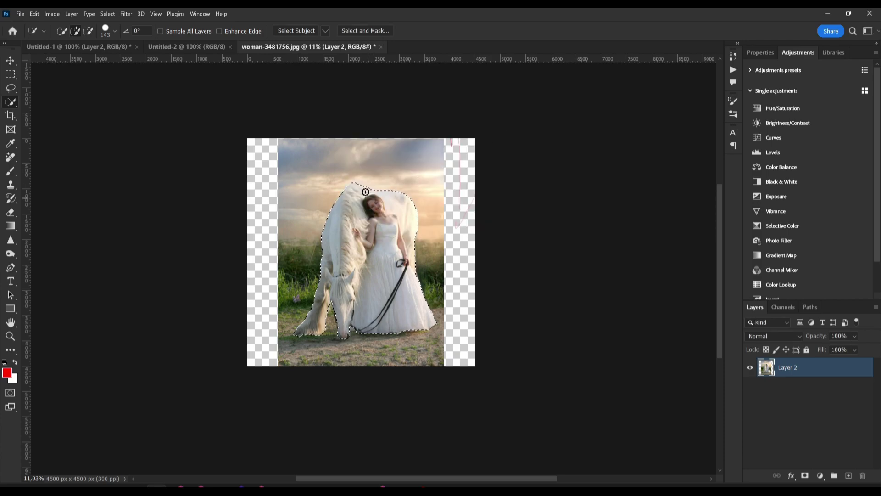
{"action": "scroll", "coordinate": [395, 272], "scroll_direction": "up", "scroll_amount": 4}
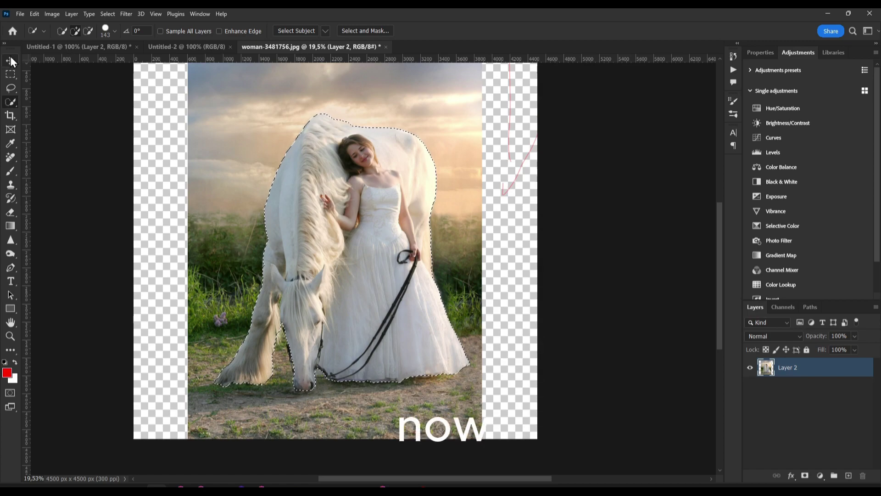
{"action": "left_click", "coordinate": [51, 14]}
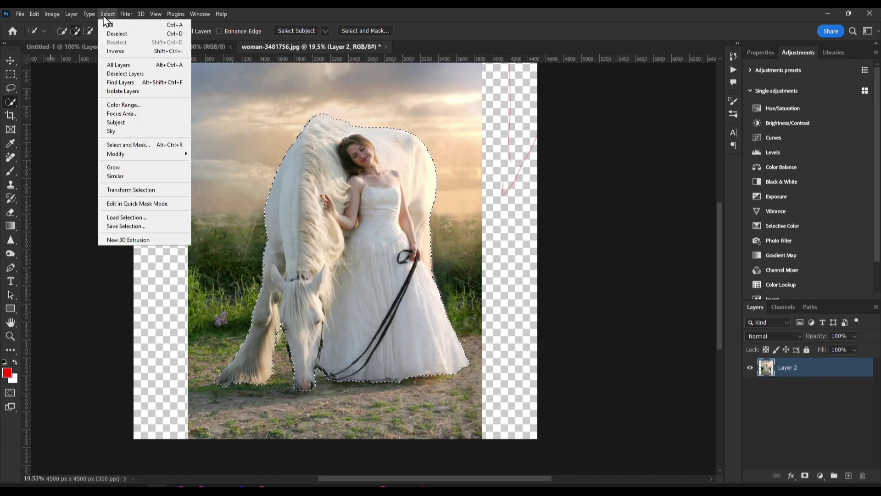
{"action": "mouse_move", "coordinate": [34, 15]}
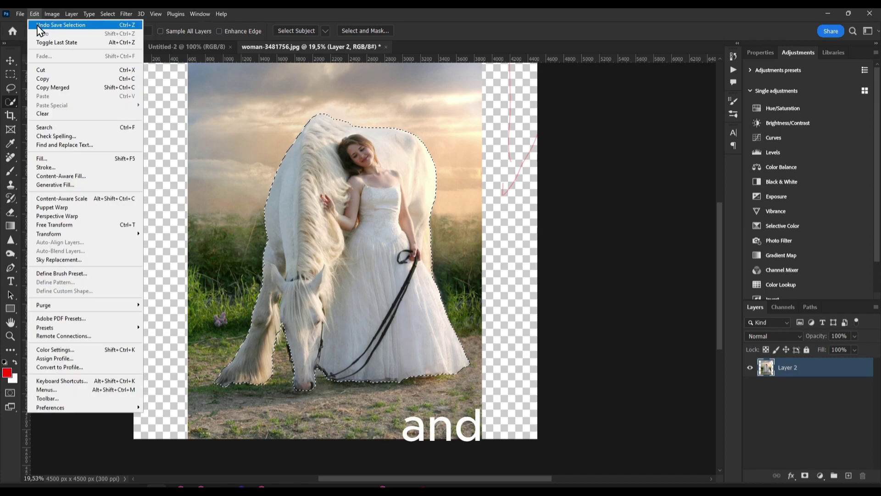
{"action": "left_click", "coordinate": [89, 200]}
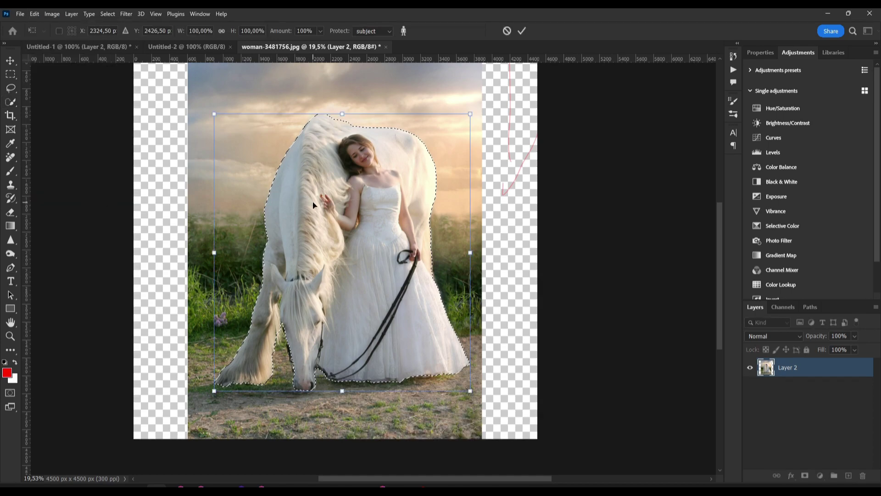
{"action": "left_click", "coordinate": [11, 61]}
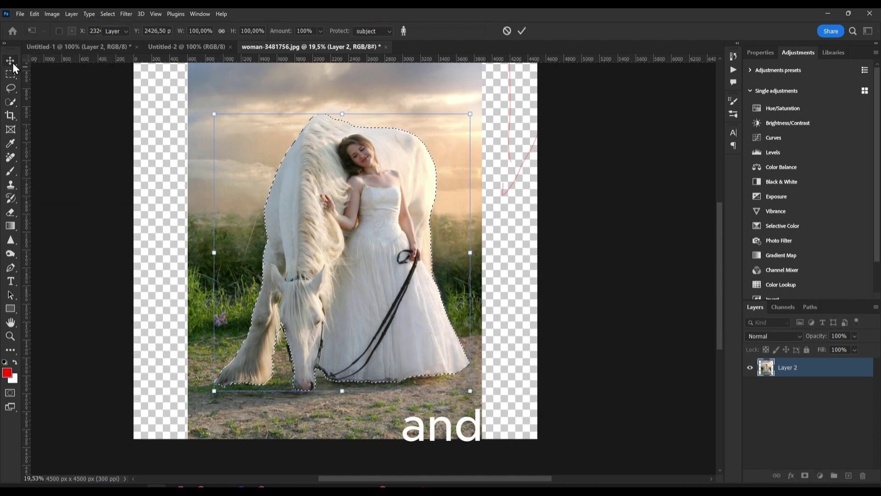
{"action": "right_click", "coordinate": [282, 154]}
{"action": "left_click", "coordinate": [279, 139]}
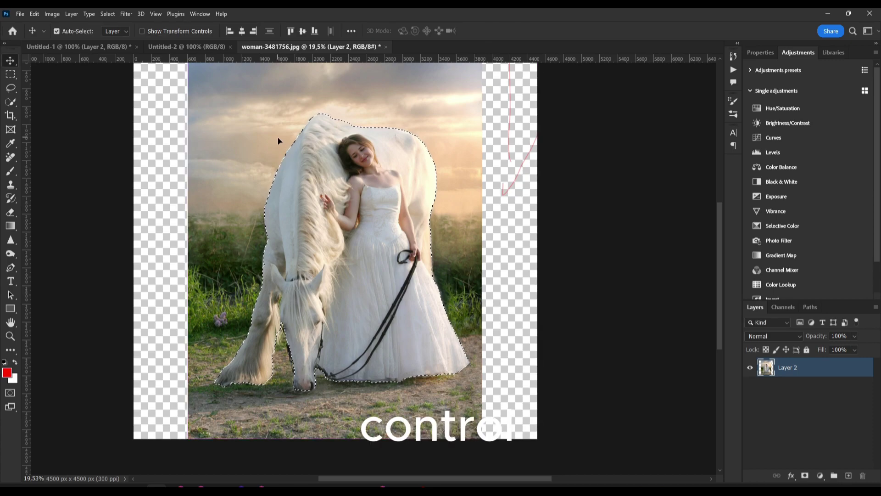
Step: Deselect the woman and horse, and try to widen the photo to 167.37% with Content-Aware Scale, protecting the "subject" channel
{"action": "key", "text": "ctrl+d"}
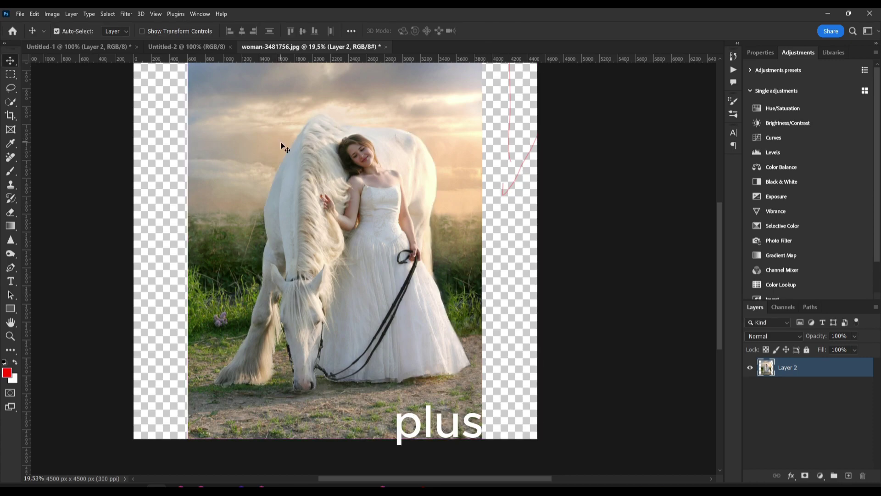
{"action": "left_click", "coordinate": [36, 12]}
{"action": "mouse_move", "coordinate": [52, 14]}
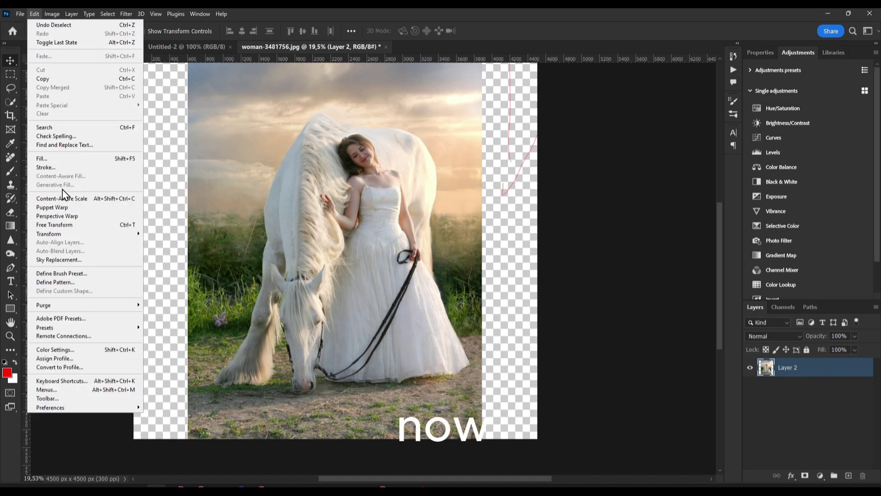
{"action": "left_click", "coordinate": [62, 198]}
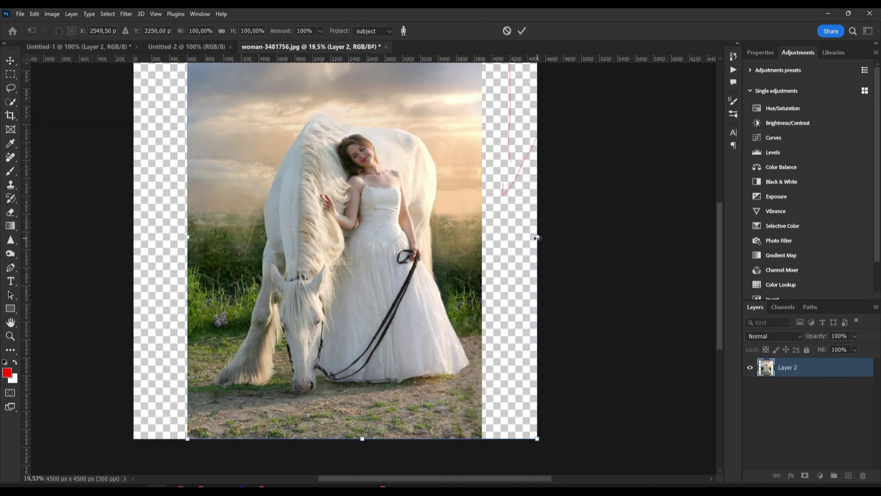
{"action": "mouse_move", "coordinate": [538, 238]}
{"action": "left_mouse_down"}
{"action": "mouse_move", "coordinate": [550, 231]}
{"action": "mouse_move", "coordinate": [524, 238]}
{"action": "left_mouse_up"}
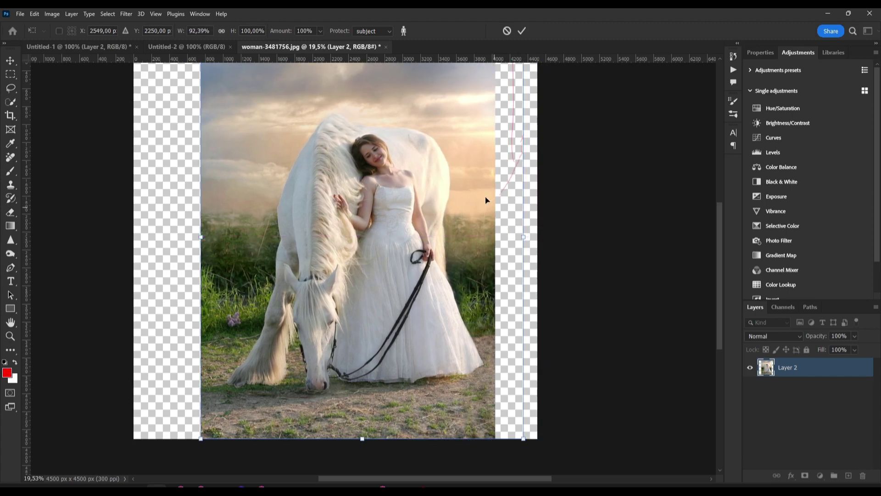
{"action": "left_click", "coordinate": [370, 31]}
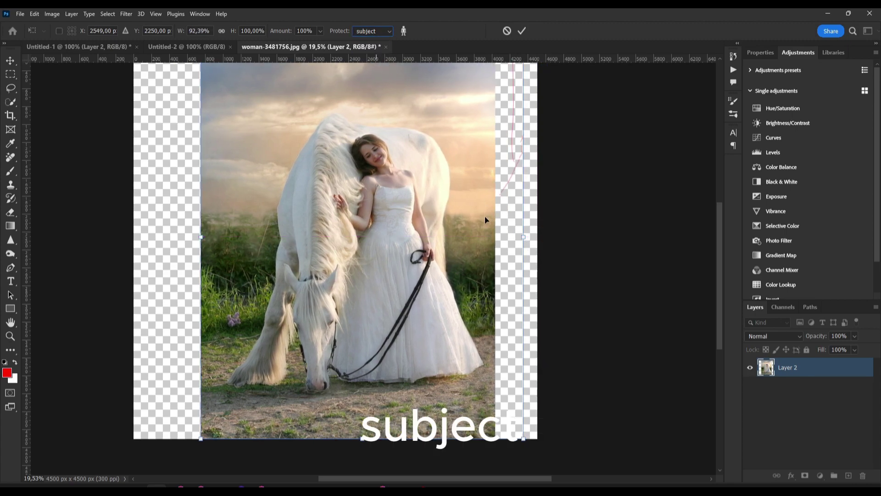
{"action": "left_click_drag", "start_coordinate": [523, 236], "coordinate": [654, 238]}
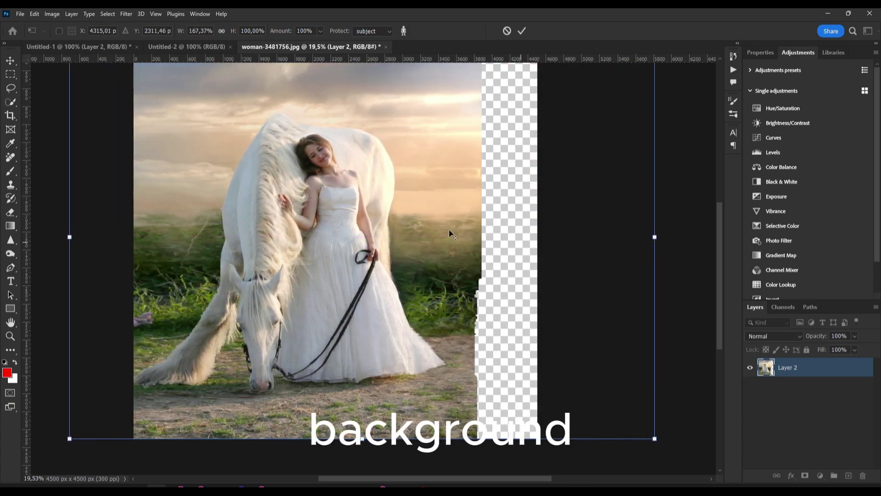
{"action": "key", "text": "Return"}
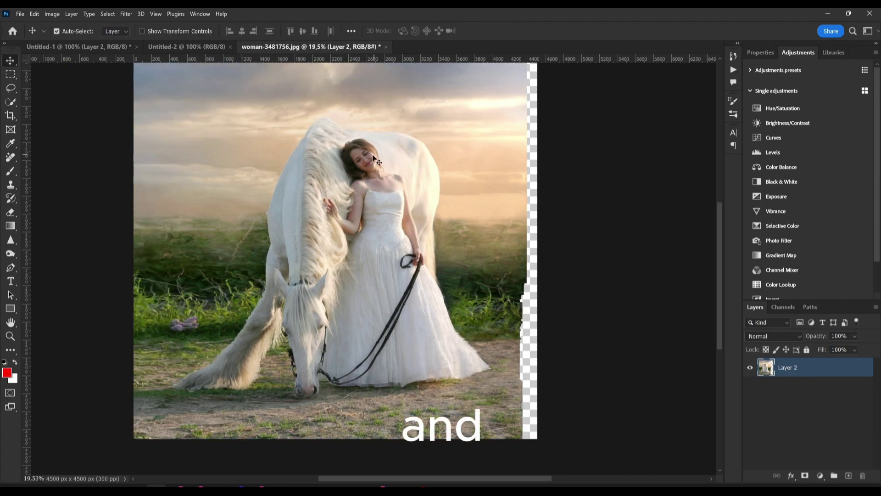
{"action": "left_click_drag", "start_coordinate": [340, 148], "coordinate": [391, 162]}
{"action": "left_click", "coordinate": [210, 14]}
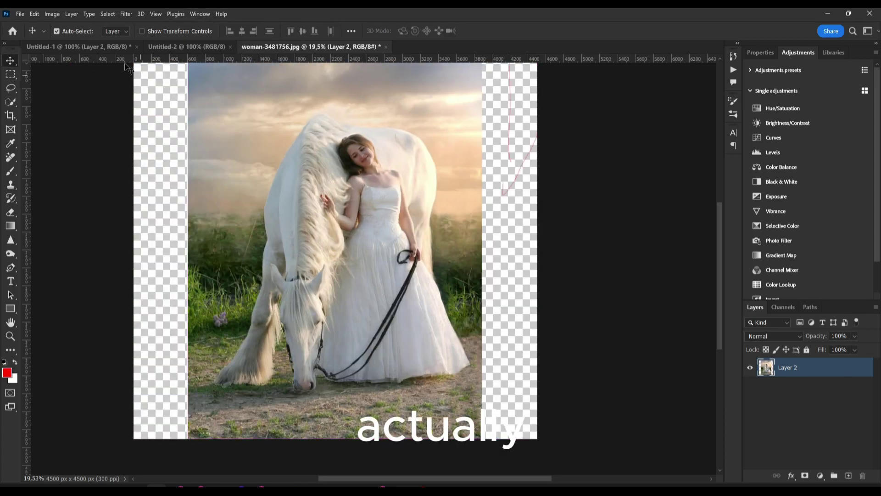
{"action": "left_click", "coordinate": [34, 14]}
{"action": "left_click", "coordinate": [83, 202]}
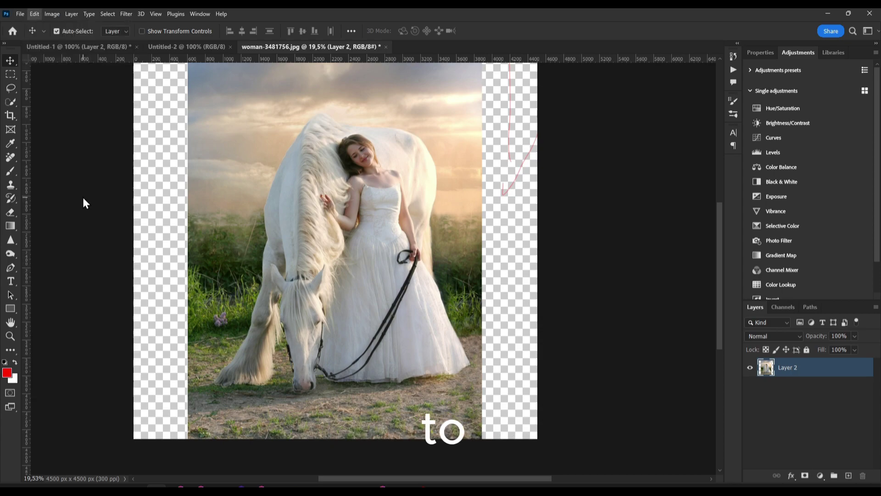
{"action": "left_click", "coordinate": [371, 31]}
{"action": "left_click", "coordinate": [359, 48]}
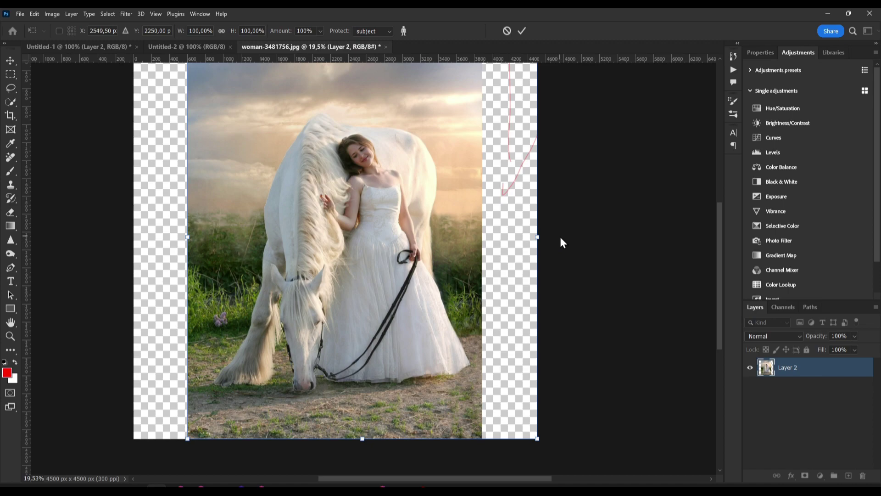
{"action": "mouse_move", "coordinate": [537, 237]}
{"action": "left_mouse_down"}
{"action": "mouse_move", "coordinate": [574, 237]}
{"action": "mouse_move", "coordinate": [479, 243]}
{"action": "mouse_move", "coordinate": [633, 236]}
{"action": "mouse_move", "coordinate": [541, 237]}
{"action": "mouse_move", "coordinate": [553, 237]}
{"action": "left_mouse_up"}
{"action": "key", "text": "ctrl+z"}
Step: Copy the photo area without the transparent side strips to a new layer using a rectangular marquee, and delete the original layer
{"action": "left_click", "coordinate": [10, 75]}
{"action": "left_click_drag", "start_coordinate": [187, 66], "coordinate": [480, 440]}
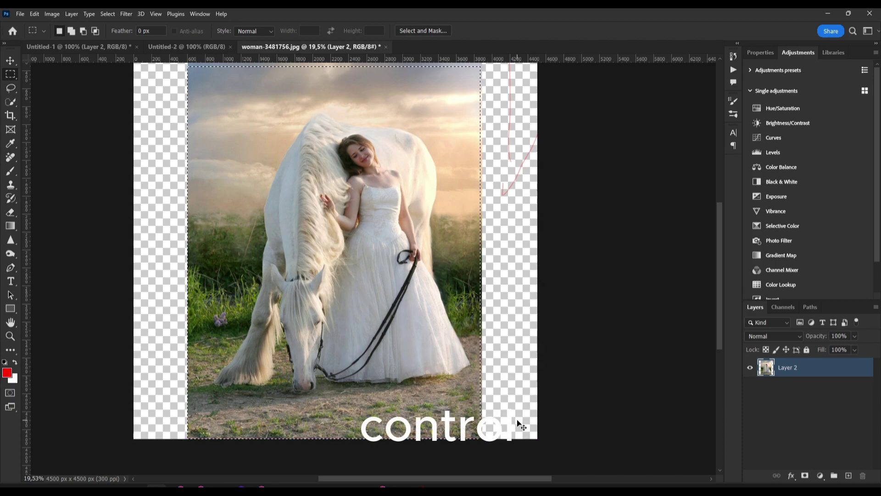
{"action": "key", "text": "ctrl+j"}
{"action": "left_click", "coordinate": [814, 387]}
{"action": "key", "text": "Delete"}
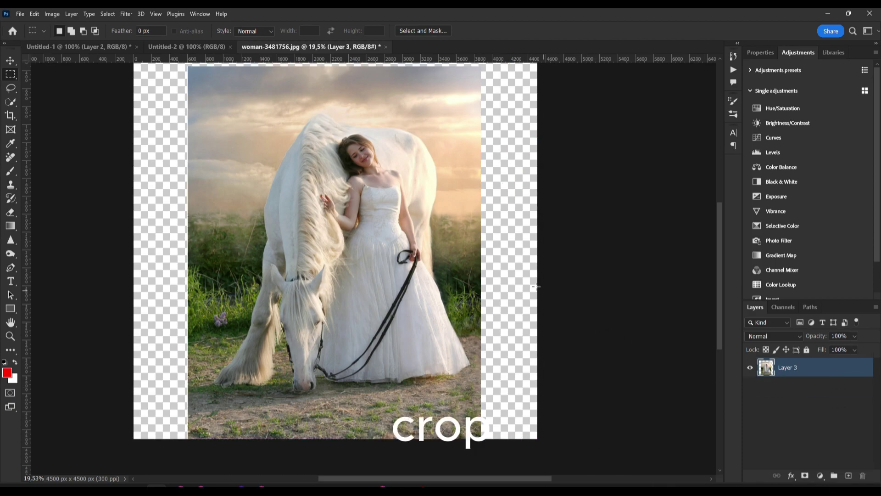
Step: Reposition the photo layer and enlarge it with Free Transform to 103.27% width and 102.12% height
{"action": "left_click", "coordinate": [10, 60]}
{"action": "left_click_drag", "start_coordinate": [236, 122], "coordinate": [238, 114]}
{"action": "left_click_drag", "start_coordinate": [325, 221], "coordinate": [346, 225]}
{"action": "key", "text": "ctrl+t"}
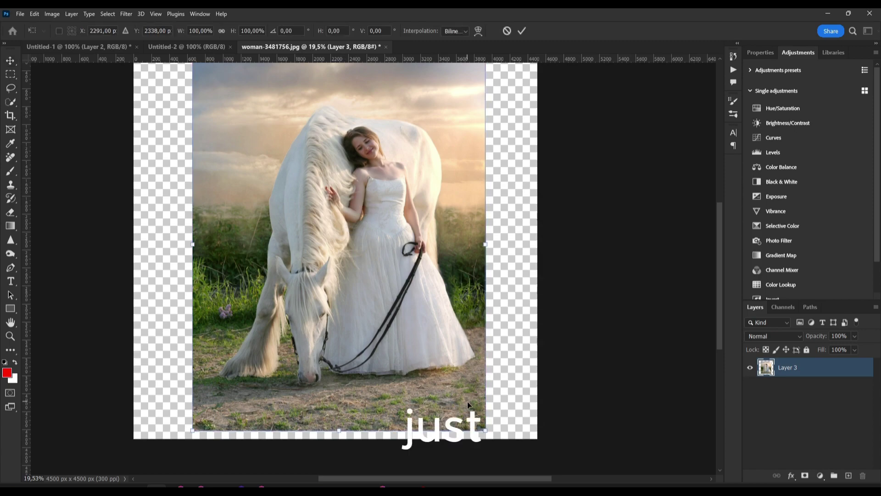
{"action": "left_click_drag", "start_coordinate": [486, 431], "coordinate": [490, 434]}
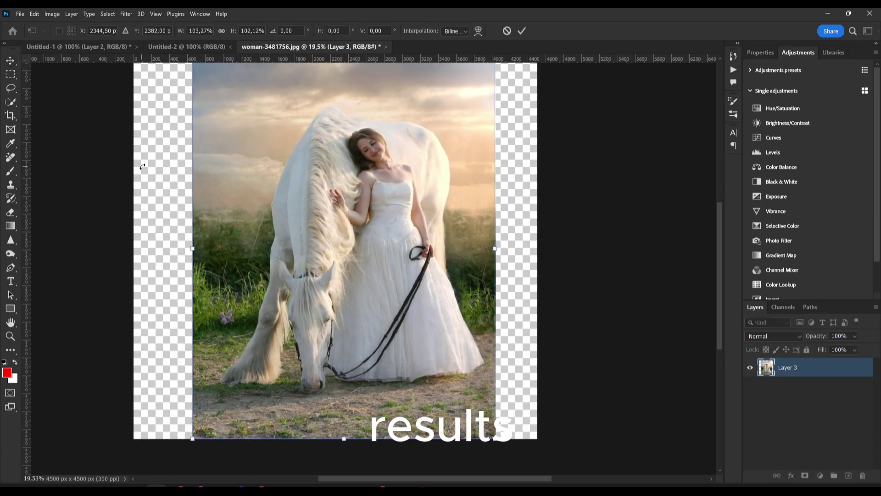
{"action": "key", "text": "Return"}
{"action": "left_click_drag", "start_coordinate": [253, 149], "coordinate": [248, 149]}
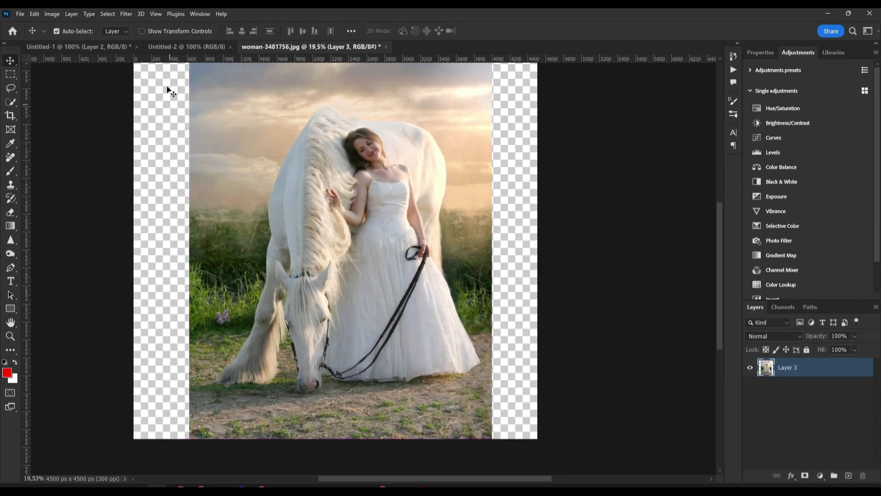
Step: Try to stretch the photo to 136.02% width with Content-Aware Scale, protecting the "subject" channel
{"action": "left_click", "coordinate": [34, 14]}
{"action": "left_click", "coordinate": [103, 204]}
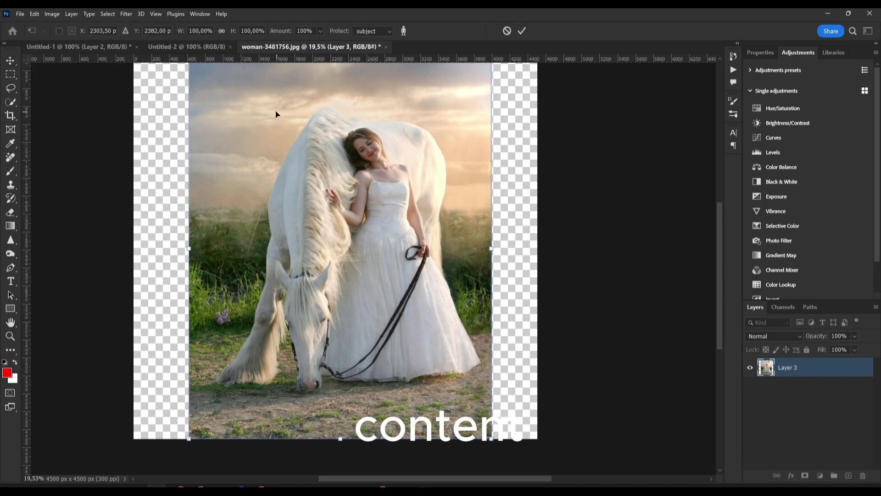
{"action": "left_click", "coordinate": [367, 48]}
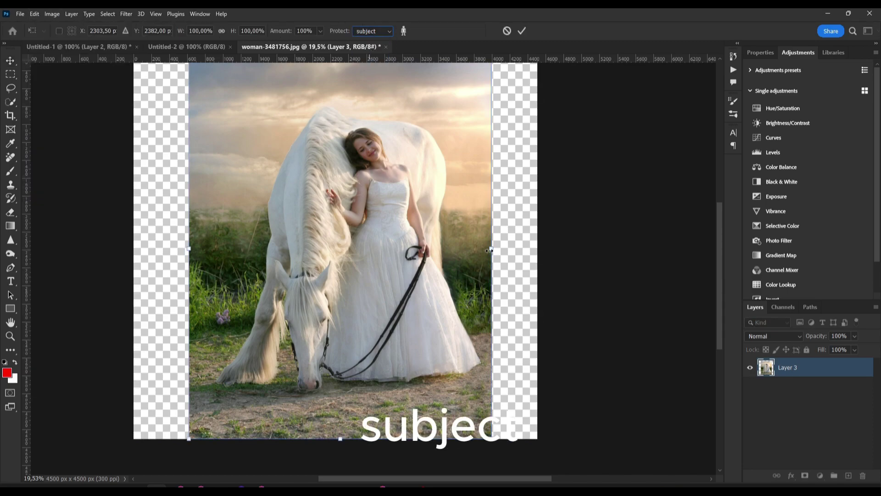
{"action": "left_click_drag", "start_coordinate": [491, 248], "coordinate": [548, 252]}
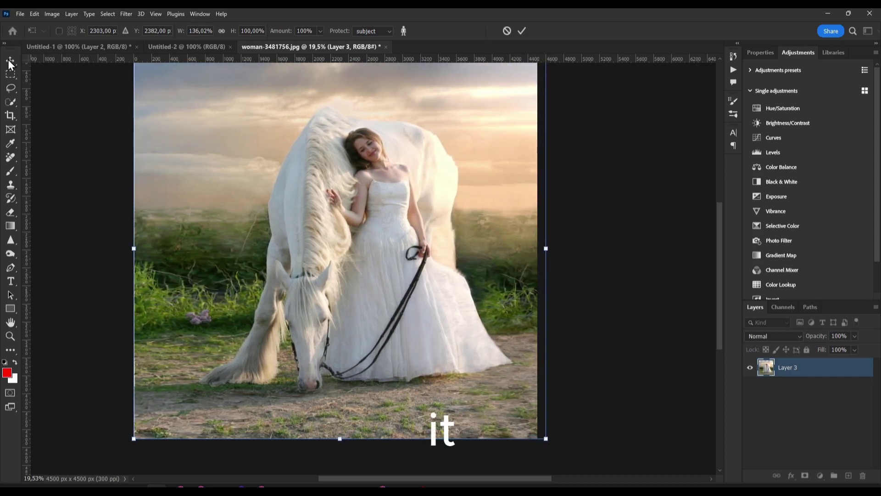
{"action": "key", "text": "Return"}
{"action": "left_click_drag", "start_coordinate": [188, 151], "coordinate": [192, 150]}
{"action": "key", "text": "ctrl+z"}
{"action": "key", "text": "ctrl+z"}
{"action": "key", "text": "ctrl+z"}
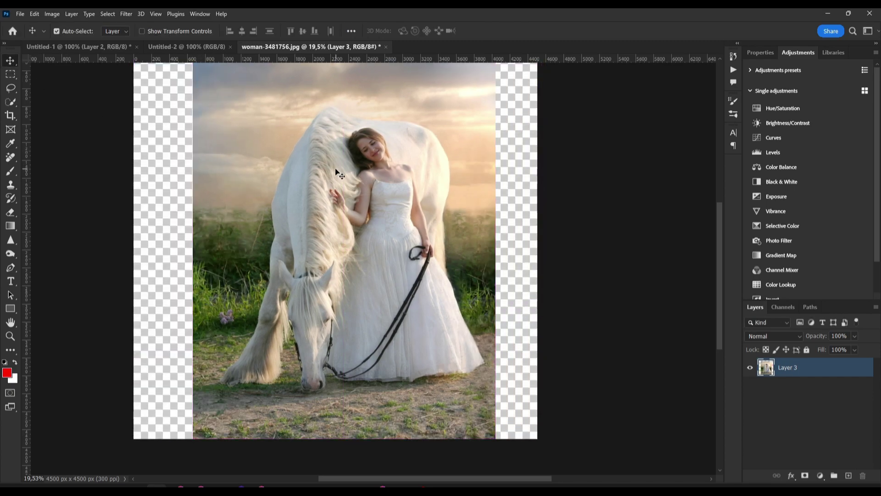
Step: Centre the photo horizontally on the canvas and select both transparent side strips with the Rectangular Marquee tool
{"action": "left_click_drag", "start_coordinate": [339, 174], "coordinate": [329, 172]}
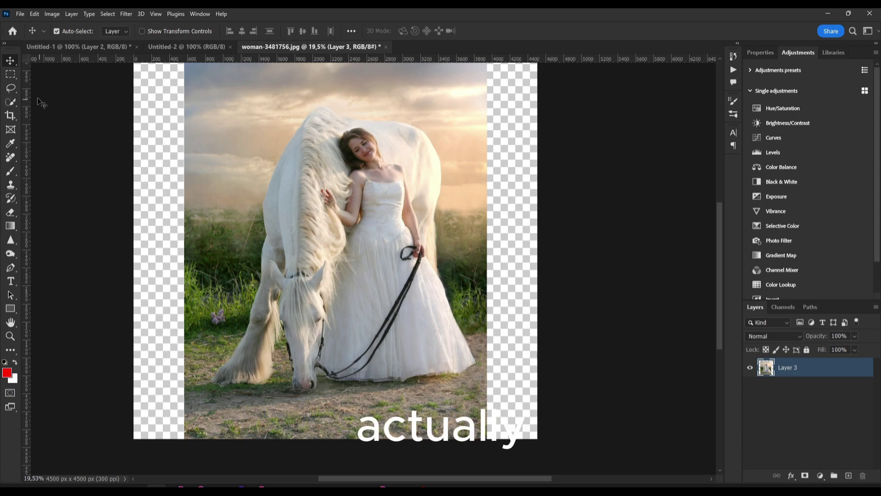
{"action": "left_click", "coordinate": [10, 74]}
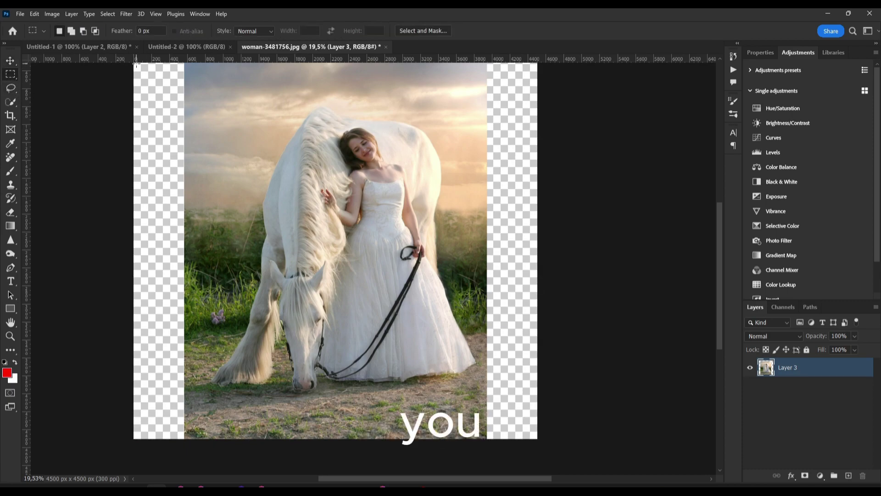
{"action": "left_click_drag", "start_coordinate": [134, 63], "coordinate": [239, 438]}
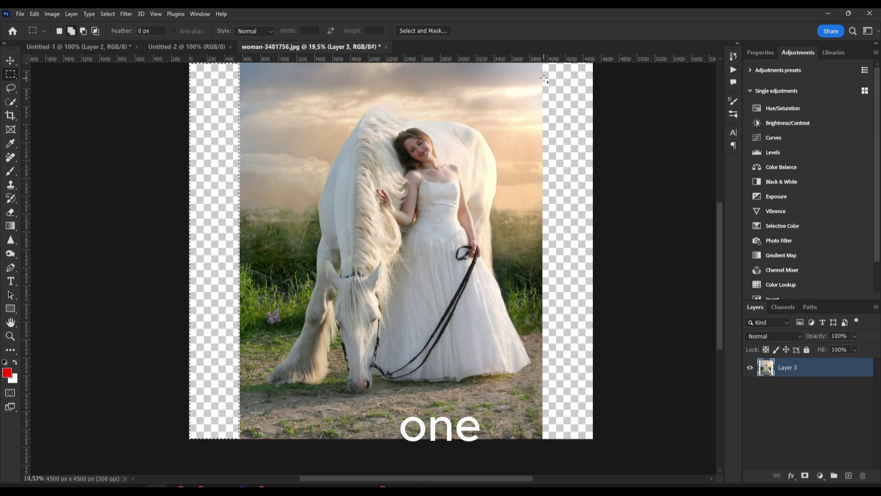
{"action": "left_click_drag", "start_coordinate": [544, 67], "coordinate": [602, 441]}
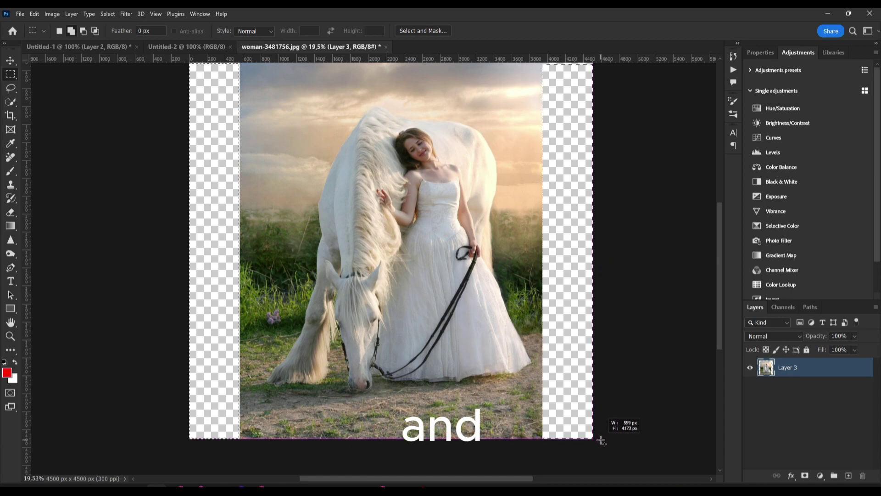
Step: Try Content-Aware Fill on the side strips, brushing the woman and horse out of the sampling area
{"action": "left_click", "coordinate": [36, 14]}
{"action": "left_click", "coordinate": [83, 174]}
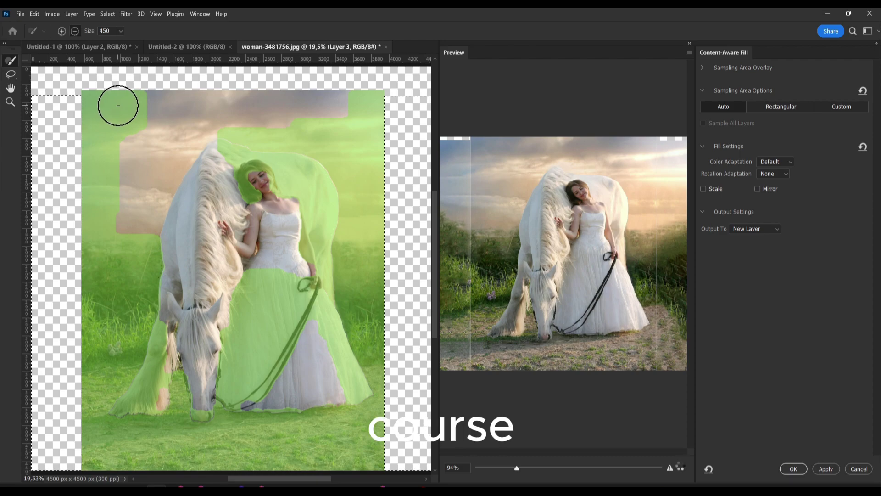
{"action": "mouse_move", "coordinate": [117, 104]}
{"action": "left_mouse_down"}
{"action": "mouse_move", "coordinate": [139, 110]}
{"action": "mouse_move", "coordinate": [110, 157]}
{"action": "mouse_move", "coordinate": [120, 143]}
{"action": "mouse_move", "coordinate": [102, 124]}
{"action": "mouse_move", "coordinate": [120, 106]}
{"action": "mouse_move", "coordinate": [146, 125]}
{"action": "mouse_move", "coordinate": [275, 113]}
{"action": "mouse_move", "coordinate": [194, 107]}
{"action": "mouse_move", "coordinate": [266, 95]}
{"action": "mouse_move", "coordinate": [146, 118]}
{"action": "mouse_move", "coordinate": [157, 194]}
{"action": "mouse_move", "coordinate": [160, 140]}
{"action": "left_mouse_up"}
{"action": "mouse_move", "coordinate": [216, 141]}
{"action": "left_mouse_down"}
{"action": "mouse_move", "coordinate": [167, 194]}
{"action": "mouse_move", "coordinate": [215, 205]}
{"action": "mouse_move", "coordinate": [221, 173]}
{"action": "mouse_move", "coordinate": [213, 184]}
{"action": "mouse_move", "coordinate": [281, 188]}
{"action": "mouse_move", "coordinate": [272, 308]}
{"action": "mouse_move", "coordinate": [225, 336]}
{"action": "mouse_move", "coordinate": [230, 350]}
{"action": "mouse_move", "coordinate": [263, 366]}
{"action": "mouse_move", "coordinate": [273, 335]}
{"action": "mouse_move", "coordinate": [266, 252]}
{"action": "mouse_move", "coordinate": [238, 353]}
{"action": "mouse_move", "coordinate": [282, 267]}
{"action": "mouse_move", "coordinate": [276, 190]}
{"action": "mouse_move", "coordinate": [301, 187]}
{"action": "mouse_move", "coordinate": [317, 206]}
{"action": "mouse_move", "coordinate": [312, 292]}
{"action": "mouse_move", "coordinate": [336, 374]}
{"action": "mouse_move", "coordinate": [331, 307]}
{"action": "mouse_move", "coordinate": [341, 392]}
{"action": "mouse_move", "coordinate": [250, 399]}
{"action": "mouse_move", "coordinate": [225, 387]}
{"action": "mouse_move", "coordinate": [220, 330]}
{"action": "left_mouse_up"}
{"action": "mouse_move", "coordinate": [177, 358]}
{"action": "left_mouse_down"}
{"action": "mouse_move", "coordinate": [153, 397]}
{"action": "mouse_move", "coordinate": [172, 399]}
{"action": "mouse_move", "coordinate": [189, 340]}
{"action": "mouse_move", "coordinate": [184, 324]}
{"action": "mouse_move", "coordinate": [166, 358]}
{"action": "left_mouse_up"}
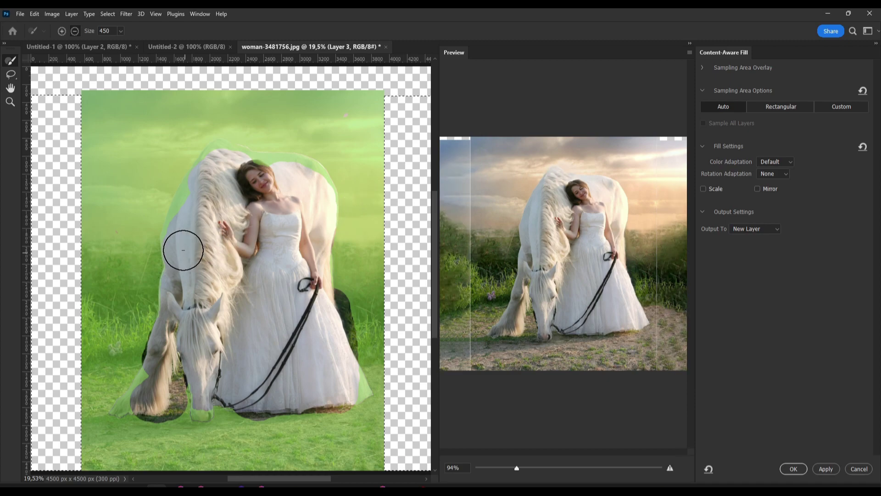
{"action": "left_click_drag", "start_coordinate": [249, 170], "coordinate": [309, 173]}
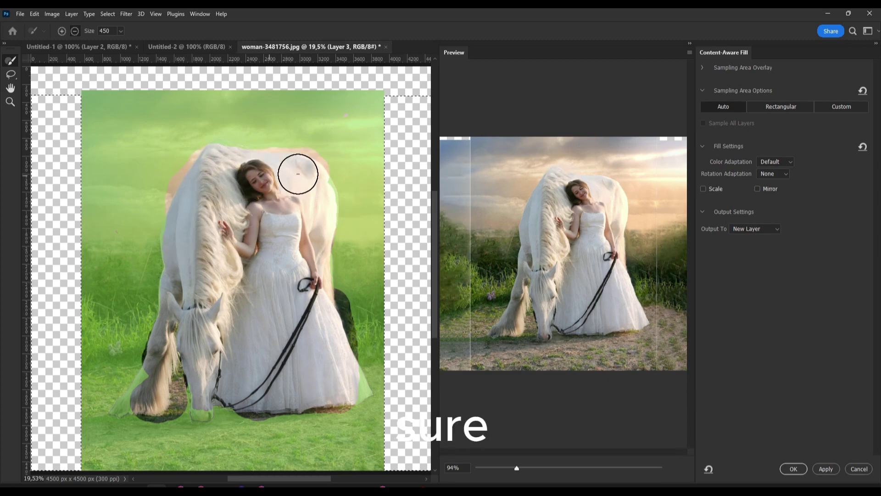
{"action": "scroll", "coordinate": [381, 137], "scroll_direction": "up", "scroll_amount": 1}
{"action": "scroll", "coordinate": [381, 137], "scroll_direction": "up", "scroll_amount": 5}
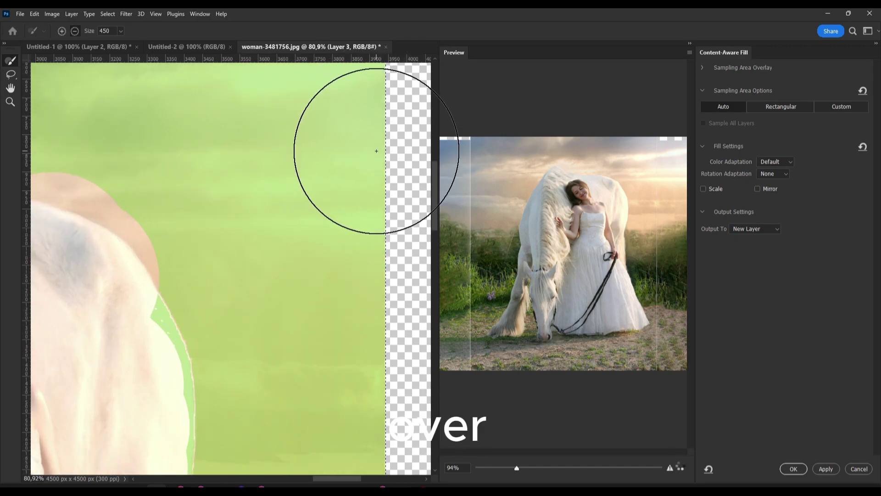
{"action": "scroll", "coordinate": [386, 138], "scroll_direction": "up", "scroll_amount": 1}
{"action": "scroll", "coordinate": [385, 139], "scroll_direction": "down", "scroll_amount": 3}
{"action": "scroll", "coordinate": [384, 138], "scroll_direction": "down", "scroll_amount": 7}
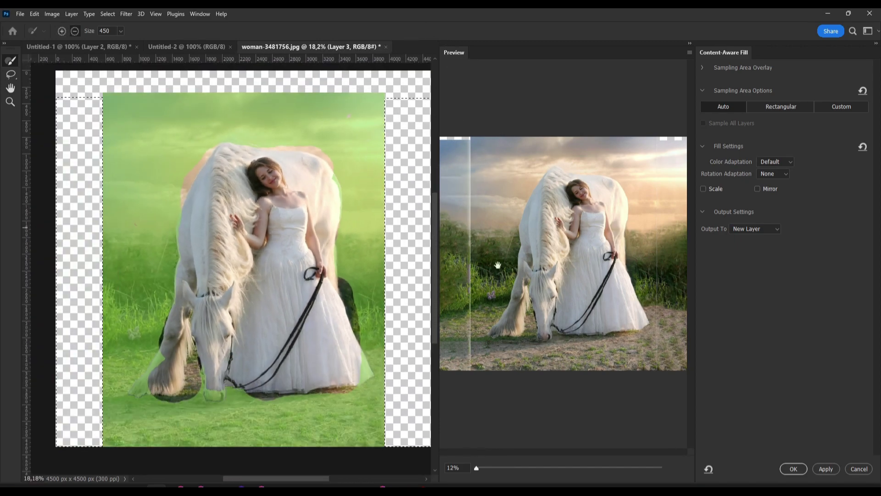
{"action": "left_click", "coordinate": [859, 469]}
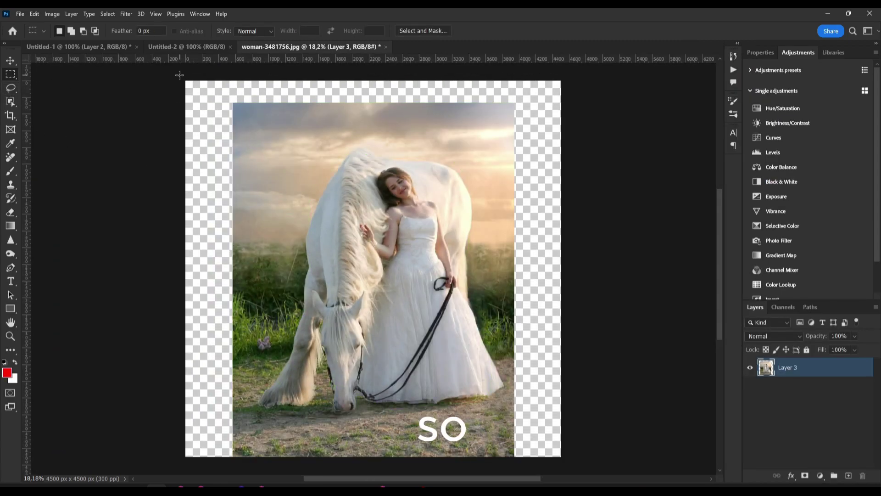
Step: Select the transparent areas on both sides and above the photo with rectangular marquees that slightly overlap the photo's side edges
{"action": "scroll", "coordinate": [195, 139], "scroll_direction": "down", "scroll_amount": 3}
{"action": "scroll", "coordinate": [192, 138], "scroll_direction": "up", "scroll_amount": 4}
{"action": "left_click_drag", "start_coordinate": [164, 80], "coordinate": [235, 418]}
{"action": "scroll", "coordinate": [275, 262], "scroll_direction": "up", "scroll_amount": 2}
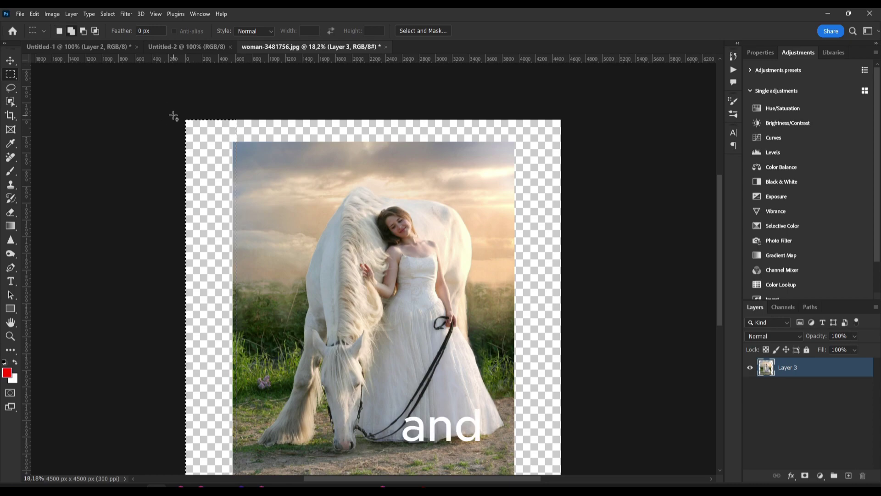
{"action": "left_click_drag", "start_coordinate": [185, 121], "coordinate": [564, 143]}
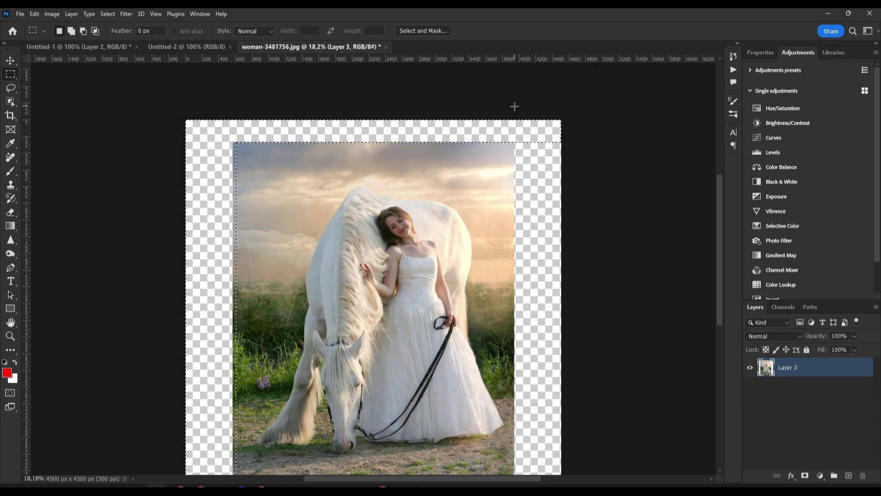
{"action": "left_click_drag", "start_coordinate": [513, 121], "coordinate": [547, 259]}
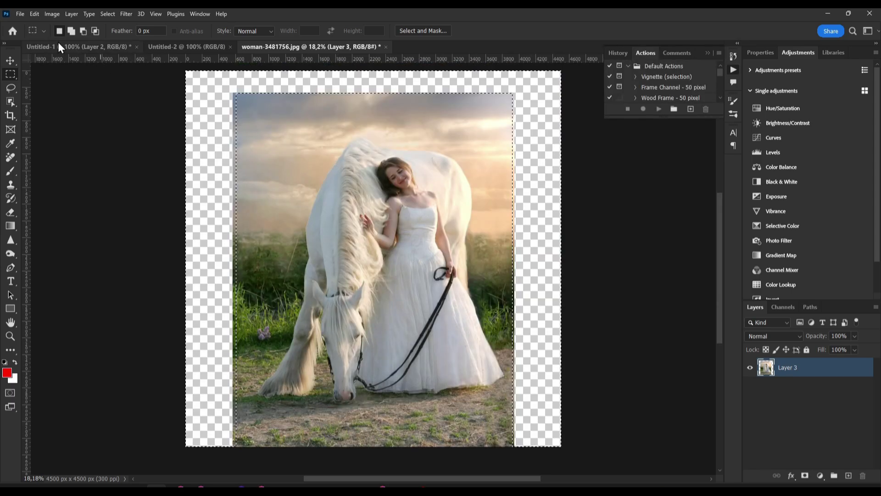
Step: Start Content-Aware Fill on the selected transparent strips and brush the woman and horse out of the sampling area
{"action": "left_click", "coordinate": [35, 15]}
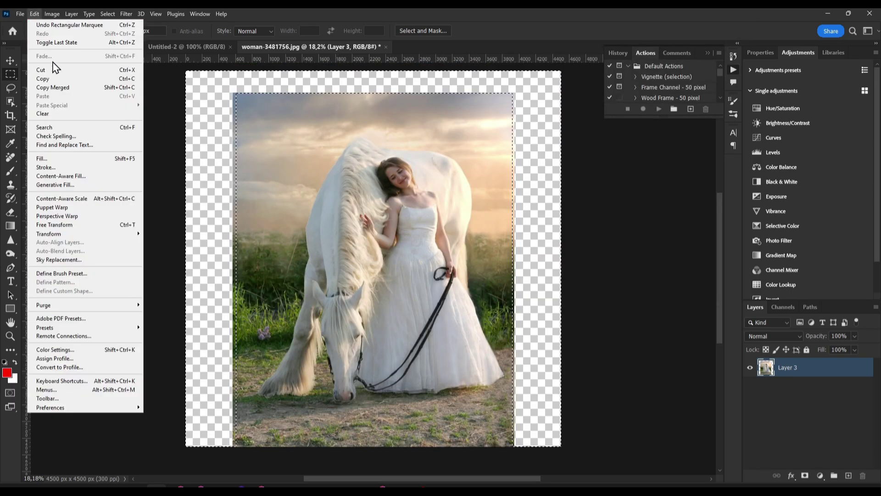
{"action": "left_click", "coordinate": [69, 176]}
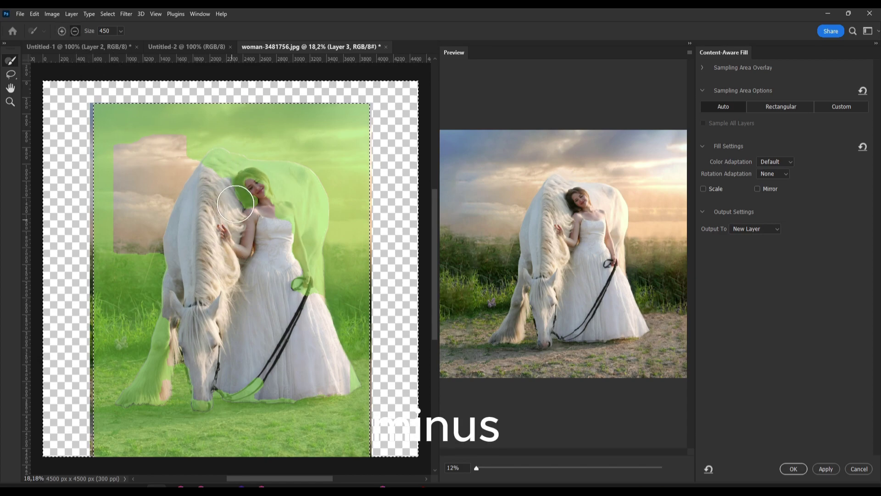
{"action": "mouse_move", "coordinate": [254, 197]}
{"action": "left_mouse_down"}
{"action": "mouse_move", "coordinate": [223, 176]}
{"action": "mouse_move", "coordinate": [296, 232]}
{"action": "mouse_move", "coordinate": [269, 280]}
{"action": "mouse_move", "coordinate": [237, 286]}
{"action": "left_mouse_up"}
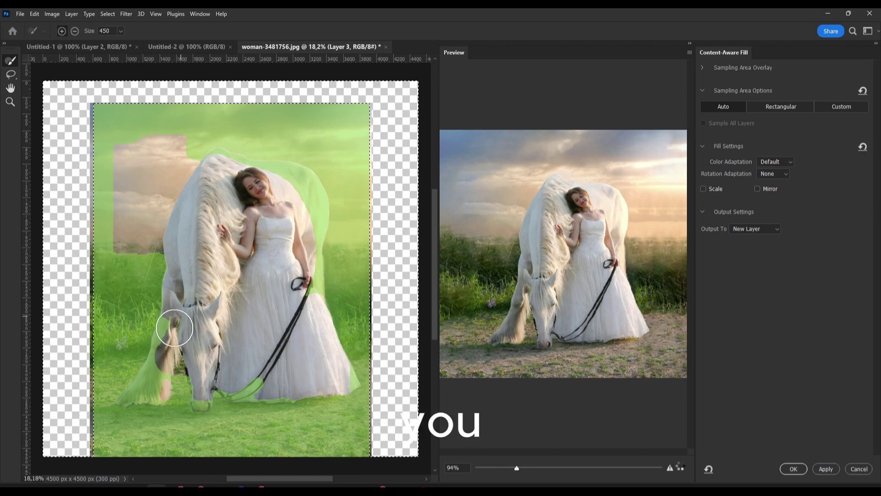
{"action": "mouse_move", "coordinate": [175, 327]}
{"action": "left_mouse_down"}
{"action": "mouse_move", "coordinate": [134, 385]}
{"action": "mouse_move", "coordinate": [255, 388]}
{"action": "mouse_move", "coordinate": [252, 373]}
{"action": "left_mouse_up"}
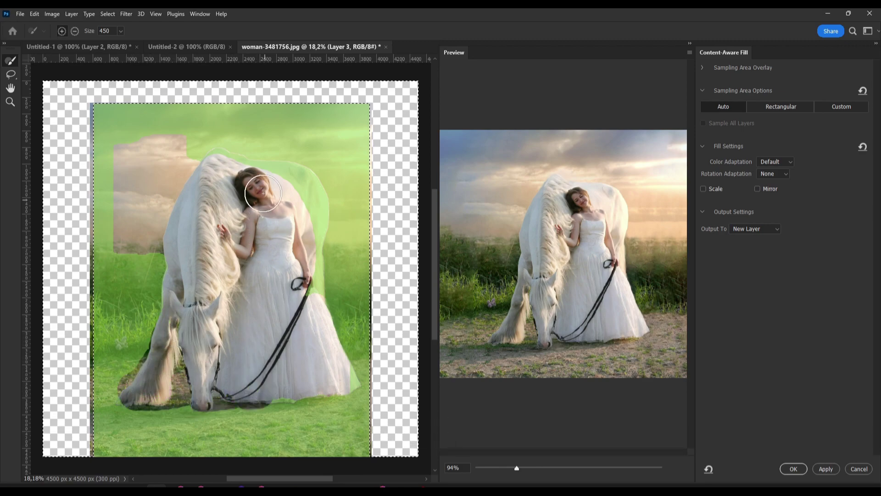
{"action": "mouse_move", "coordinate": [247, 174]}
{"action": "left_mouse_down"}
{"action": "mouse_move", "coordinate": [298, 182]}
{"action": "mouse_move", "coordinate": [308, 278]}
{"action": "mouse_move", "coordinate": [288, 198]}
{"action": "left_mouse_up"}
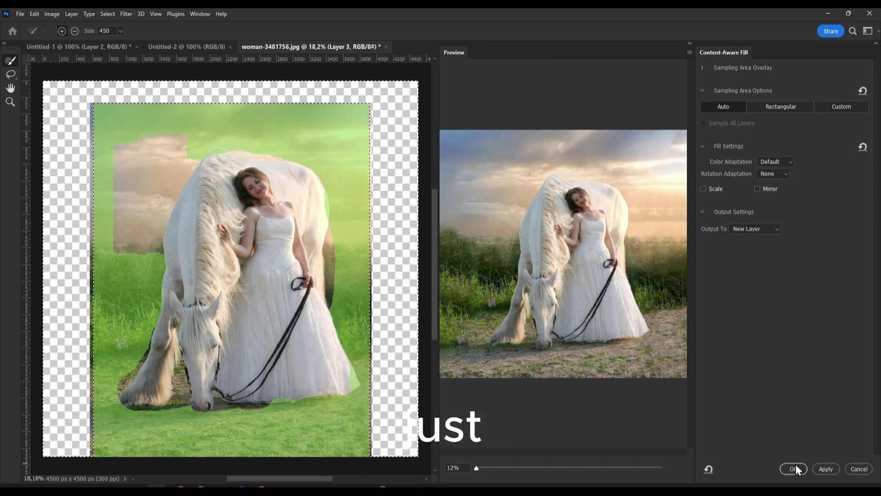
Step: Output the Content-Aware Fill to three new layers over the transparent strips, and clear the selection
{"action": "left_click", "coordinate": [826, 468]}
{"action": "left_click", "coordinate": [826, 469]}
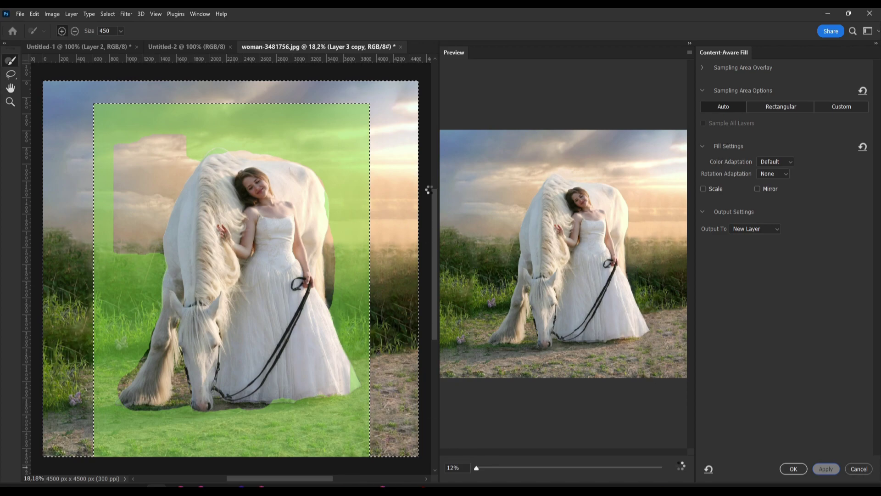
{"action": "left_click", "coordinate": [34, 20]}
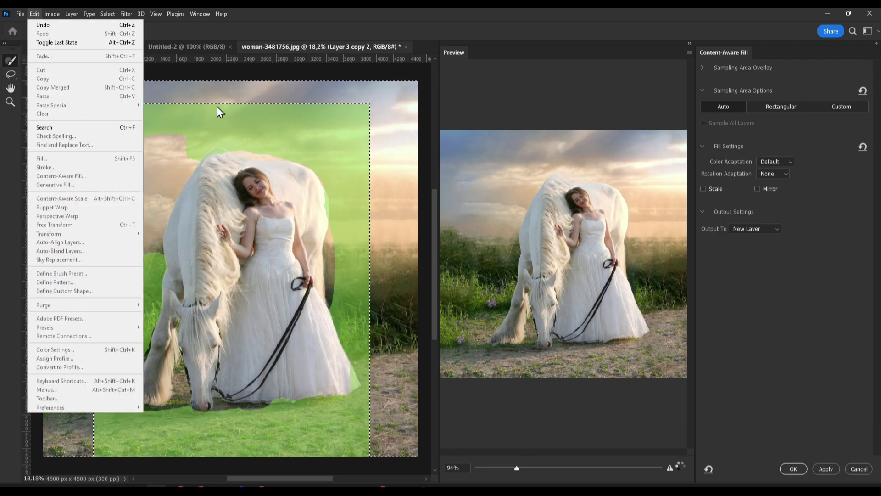
{"action": "left_click", "coordinate": [417, 32]}
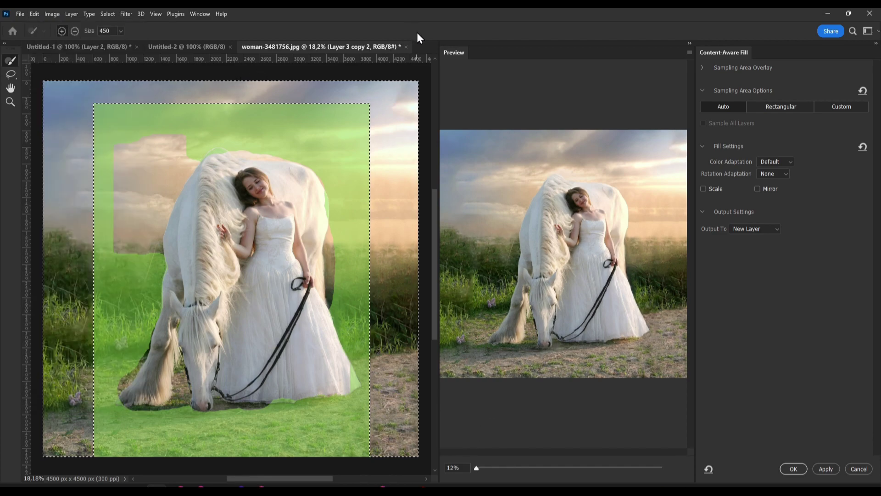
{"action": "left_click", "coordinate": [34, 14]}
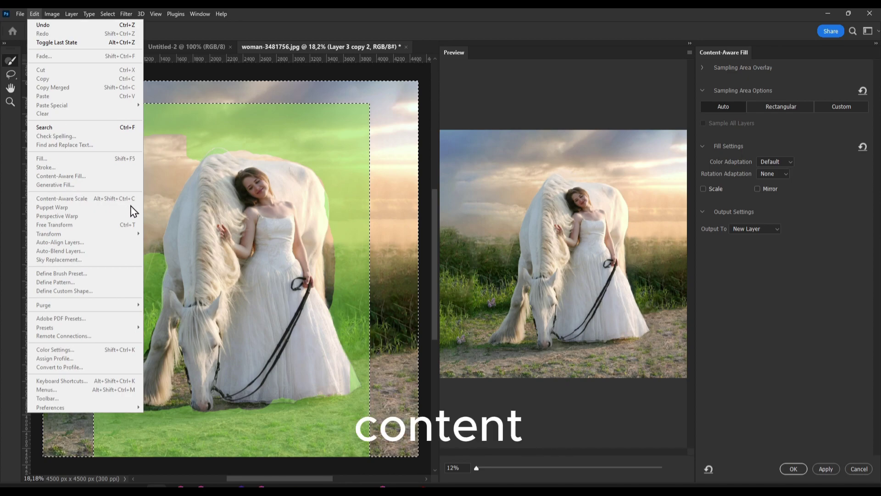
{"action": "left_click", "coordinate": [719, 358]}
{"action": "left_click", "coordinate": [825, 469]}
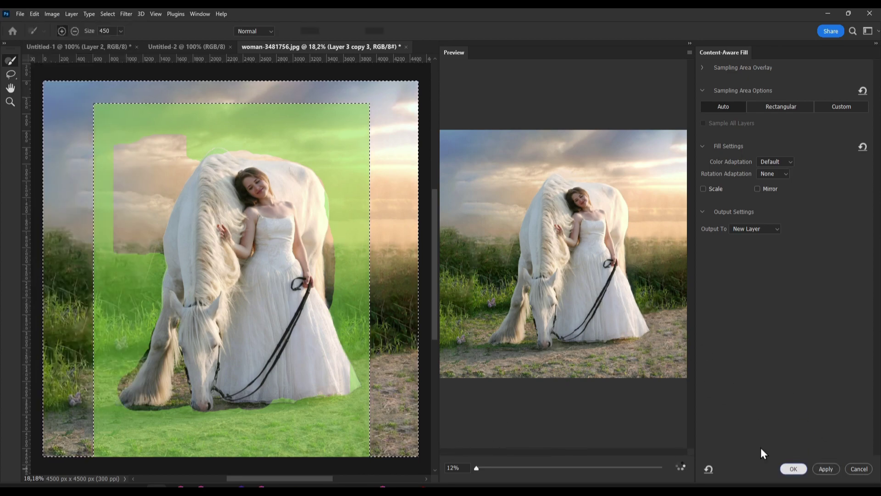
{"action": "left_click", "coordinate": [791, 468]}
{"action": "scroll", "coordinate": [389, 240], "scroll_direction": "down", "scroll_amount": 2}
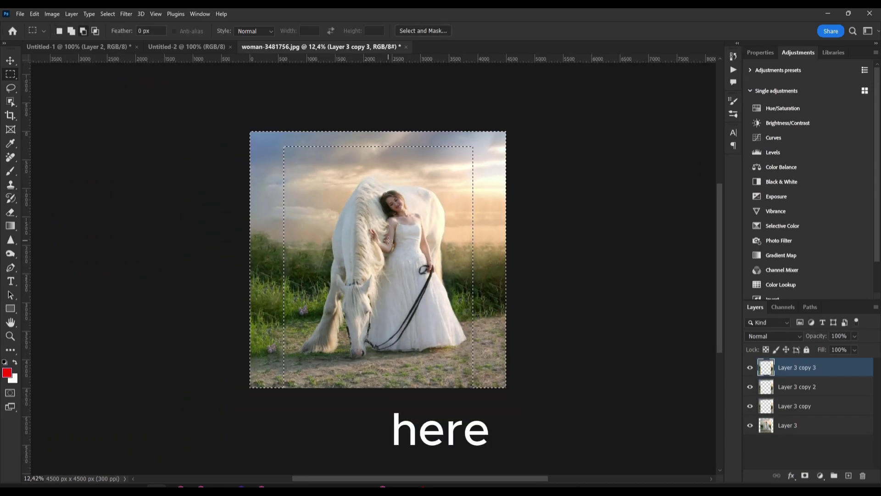
{"action": "left_click", "coordinate": [344, 192]}
Step: Examine the extended sky and grass around the woman and horse for how well the fill blends
{"action": "scroll", "coordinate": [376, 244], "scroll_direction": "up", "scroll_amount": 10}
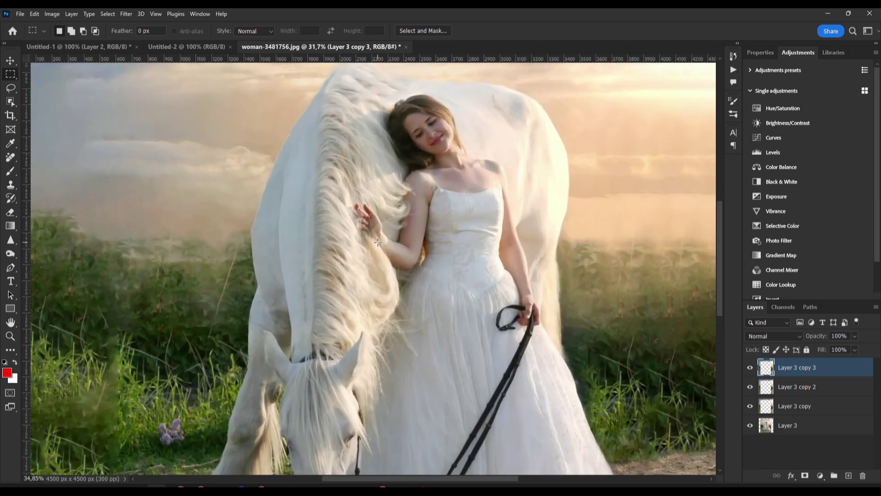
{"action": "scroll", "coordinate": [474, 129], "scroll_direction": "down", "scroll_amount": 4}
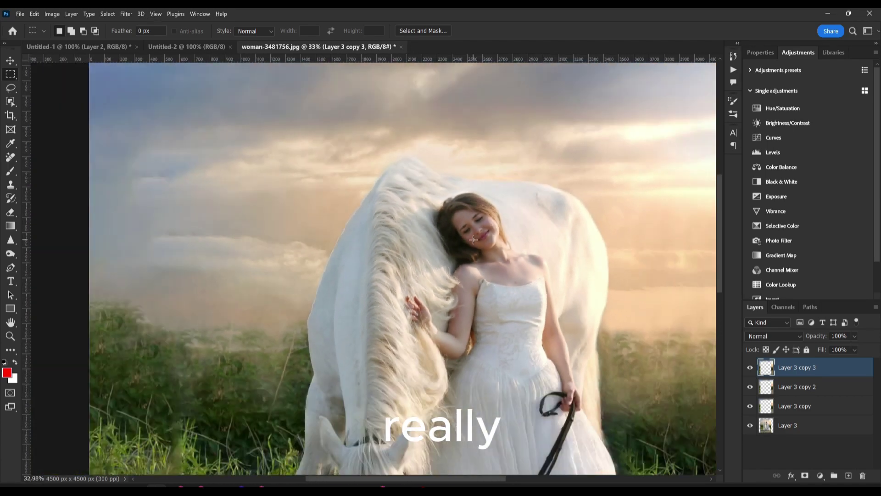
{"action": "scroll", "coordinate": [473, 239], "scroll_direction": "down", "scroll_amount": 5}
{"action": "scroll", "coordinate": [473, 239], "scroll_direction": "up", "scroll_amount": 10}
{"action": "scroll", "coordinate": [478, 245], "scroll_direction": "down", "scroll_amount": 4}
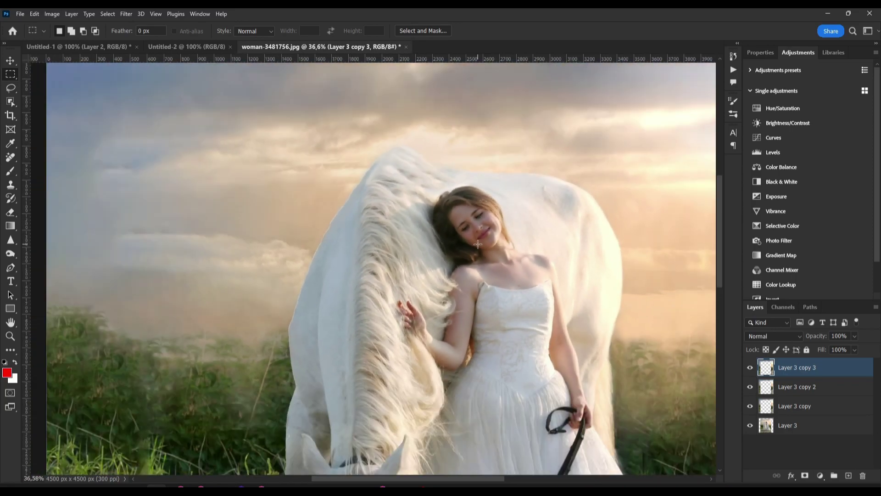
{"action": "scroll", "coordinate": [477, 244], "scroll_direction": "down", "scroll_amount": 2}
{"action": "scroll", "coordinate": [478, 244], "scroll_direction": "down", "scroll_amount": 1}
{"action": "scroll", "coordinate": [400, 248], "scroll_direction": "up", "scroll_amount": 8}
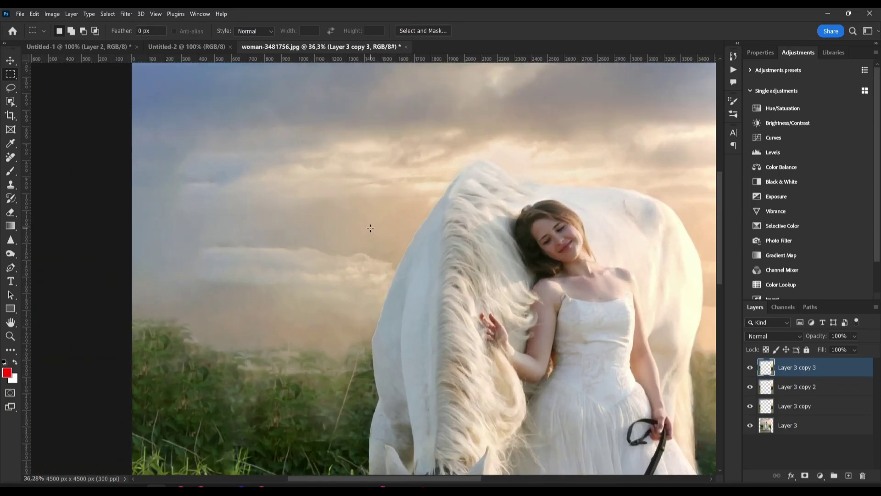
{"action": "scroll", "coordinate": [400, 248], "scroll_direction": "down", "scroll_amount": 9}
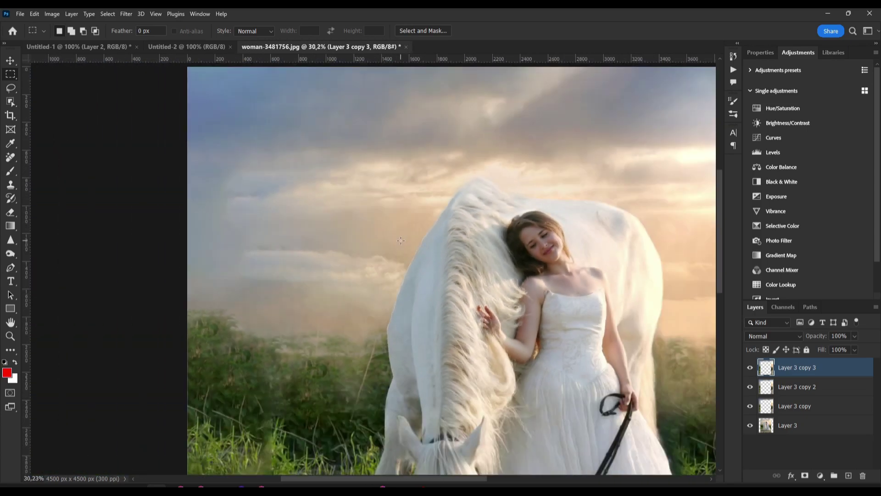
{"action": "scroll", "coordinate": [530, 352], "scroll_direction": "up", "scroll_amount": 1}
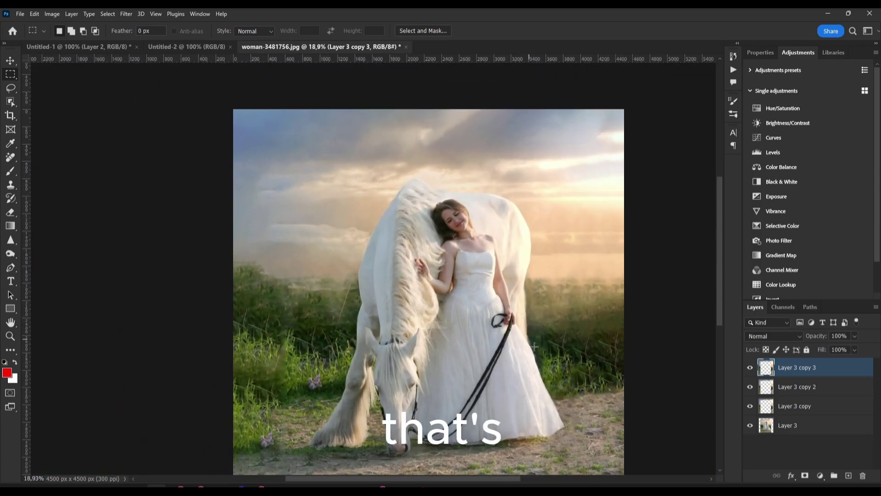
Step: Select the three fill layers above the photo layer and try putting them in a group
{"action": "left_click", "coordinate": [769, 432]}
{"action": "left_click", "coordinate": [778, 440]}
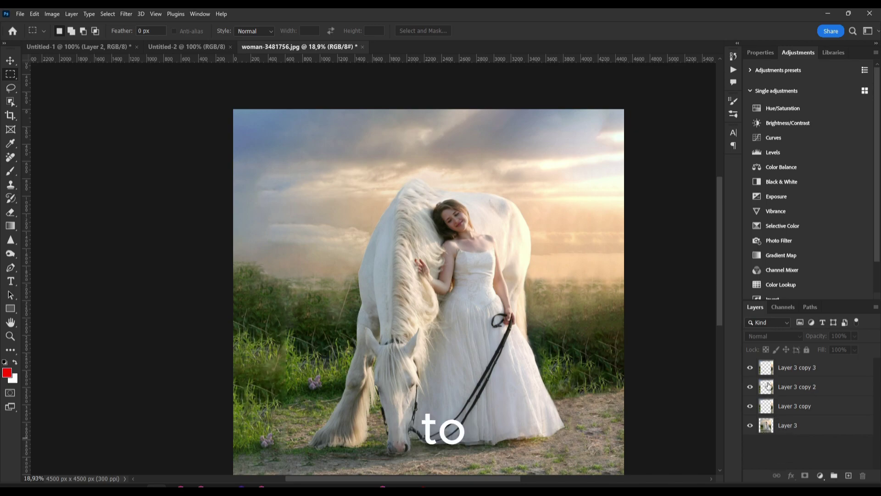
{"action": "left_click", "coordinate": [14, 60]}
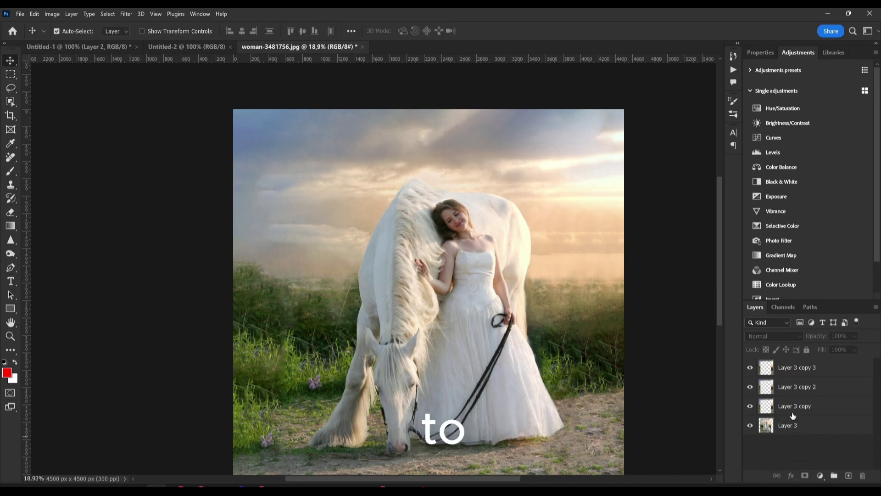
{"action": "left_click", "coordinate": [773, 370]}
{"action": "left_click_drag", "start_coordinate": [785, 387], "coordinate": [786, 425]}
{"action": "left_click", "coordinate": [786, 425], "text": "ctrl"}
{"action": "key", "text": "ctrl+g"}
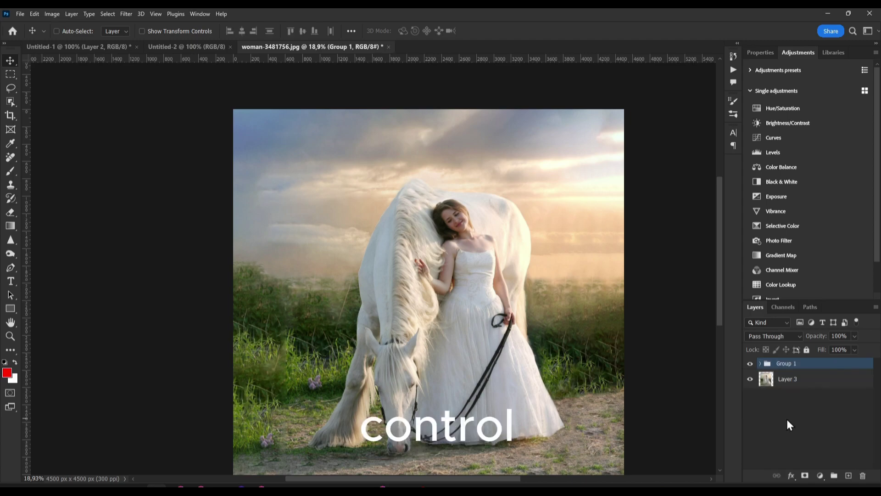
{"action": "key", "text": "ctrl+z"}
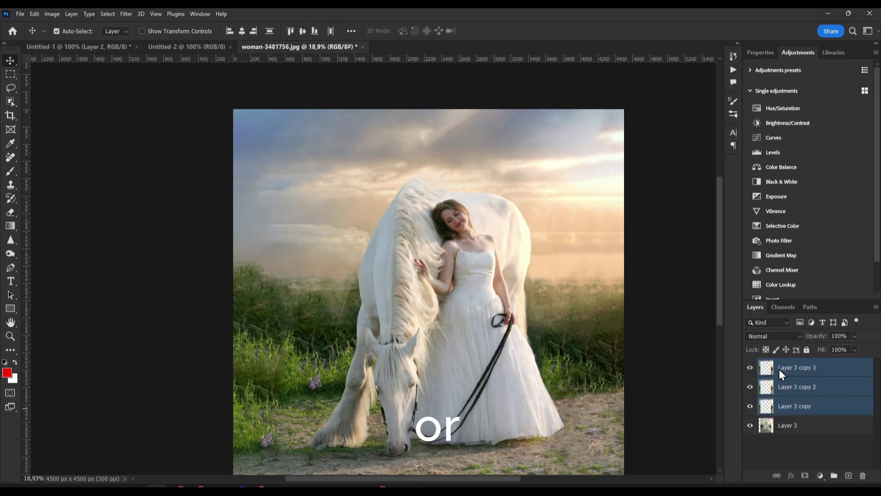
Step: Convert the three fill layers to a smart object, and combine it with the photo layer into one smart object
{"action": "right_click", "coordinate": [779, 369]}
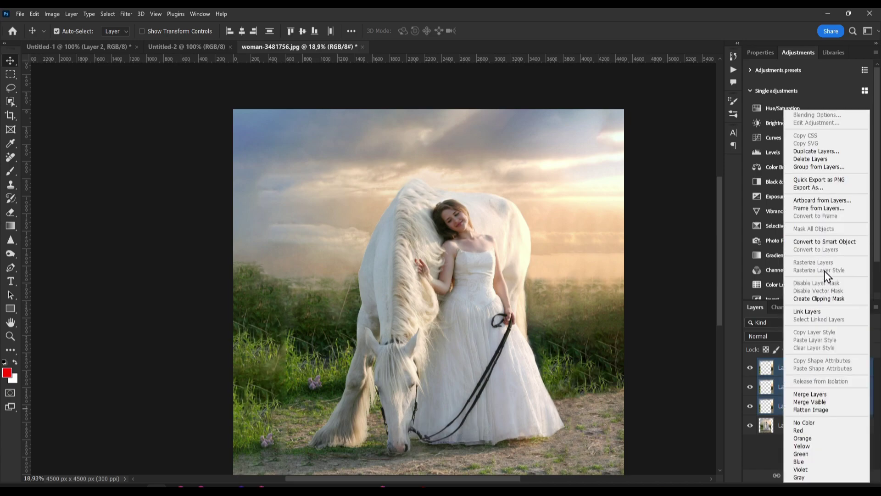
{"action": "left_click", "coordinate": [821, 243]}
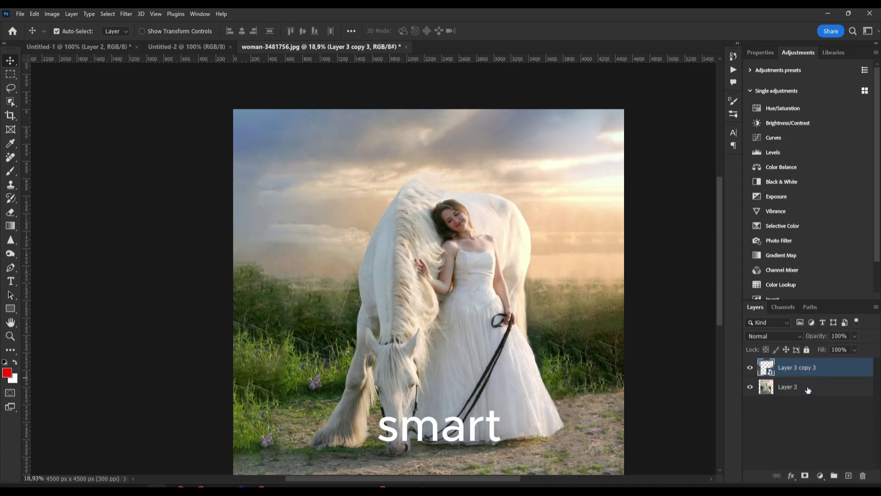
{"action": "left_click", "coordinate": [806, 393]}
{"action": "left_click", "coordinate": [798, 376]}
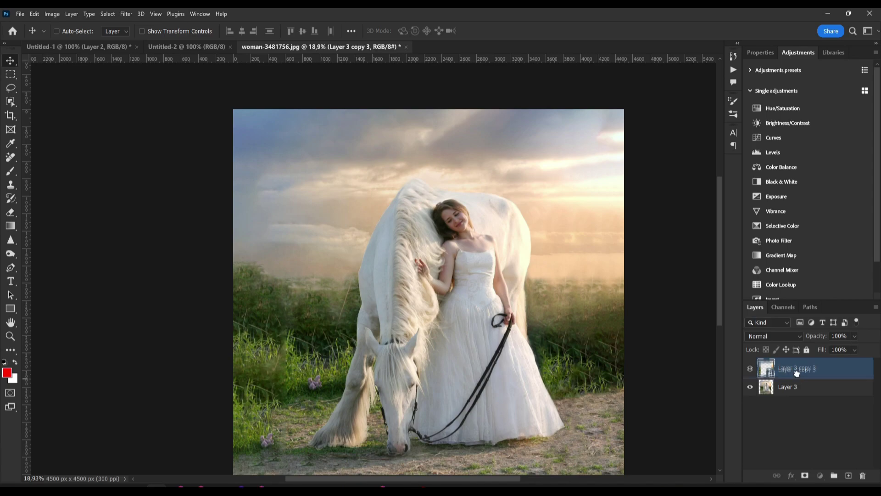
{"action": "left_click", "coordinate": [797, 386], "text": "ctrl"}
{"action": "right_click", "coordinate": [799, 385]}
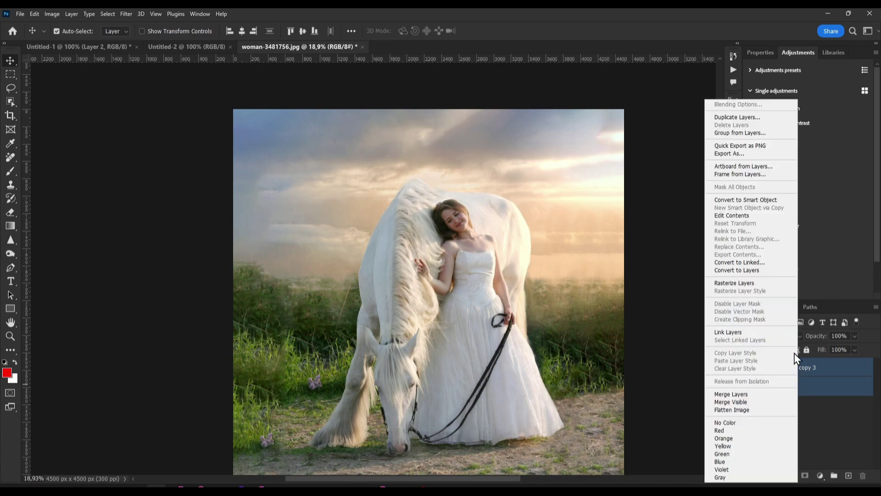
{"action": "left_click", "coordinate": [749, 200]}
Step: Inspect the seam between the original photo and the filled grass beside the horse for blurry or mismatched patches
{"action": "scroll", "coordinate": [426, 265], "scroll_direction": "down", "scroll_amount": 2}
{"action": "scroll", "coordinate": [418, 253], "scroll_direction": "up", "scroll_amount": 1}
{"action": "scroll", "coordinate": [308, 327], "scroll_direction": "up", "scroll_amount": 8}
{"action": "scroll", "coordinate": [319, 322], "scroll_direction": "down", "scroll_amount": 5}
{"action": "scroll", "coordinate": [220, 332], "scroll_direction": "up", "scroll_amount": 6}
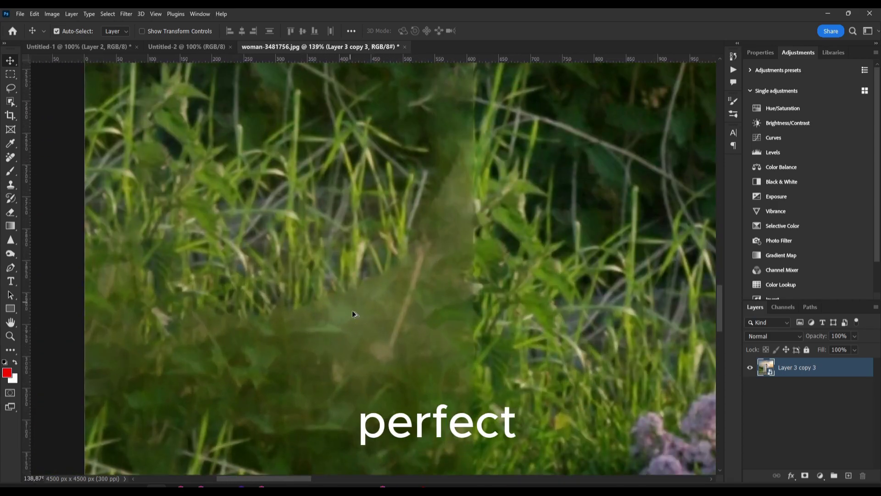
{"action": "scroll", "coordinate": [420, 236], "scroll_direction": "down", "scroll_amount": 4}
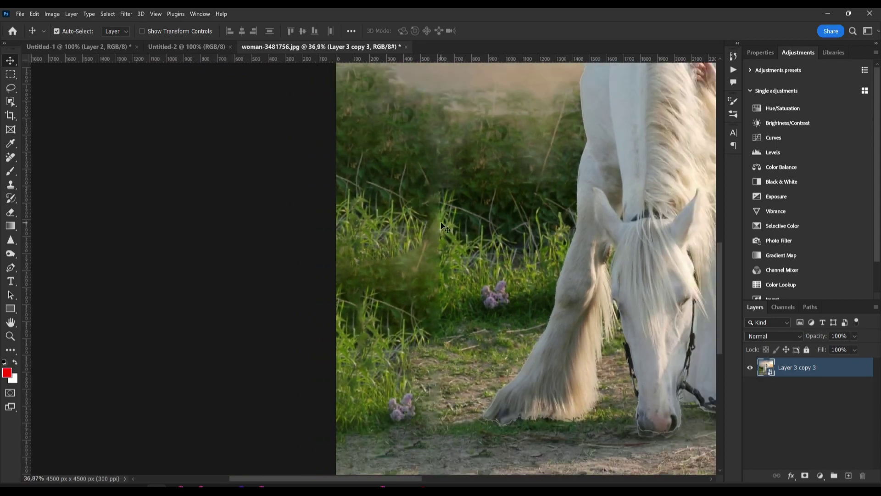
{"action": "scroll", "coordinate": [448, 230], "scroll_direction": "up", "scroll_amount": 4}
{"action": "scroll", "coordinate": [531, 250], "scroll_direction": "down", "scroll_amount": 6}
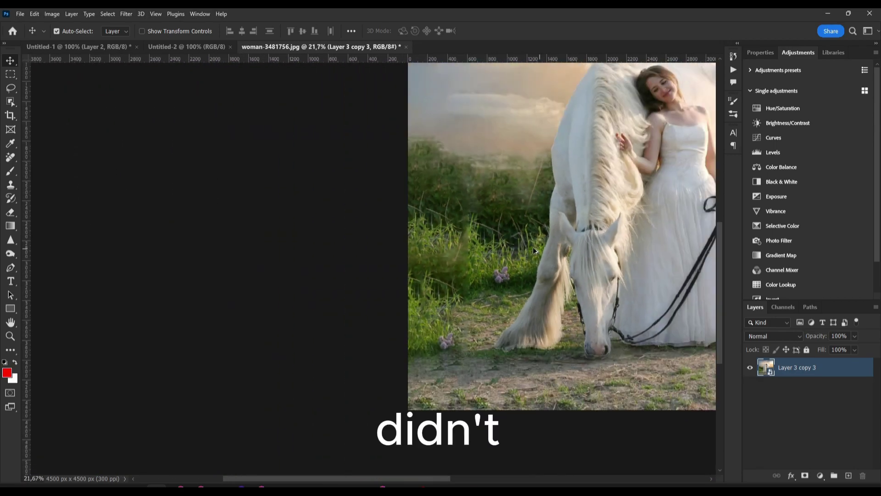
{"action": "scroll", "coordinate": [648, 243], "scroll_direction": "up", "scroll_amount": 1}
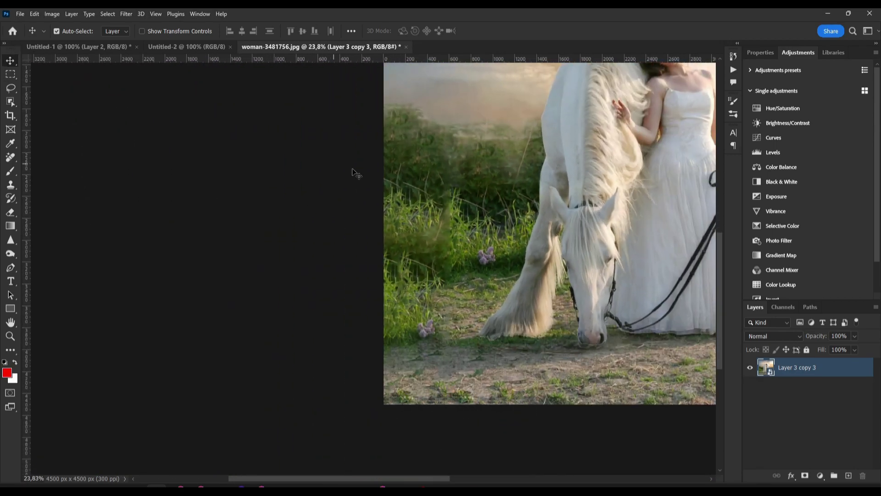
{"action": "left_click_drag", "start_coordinate": [560, 176], "coordinate": [284, 257]}
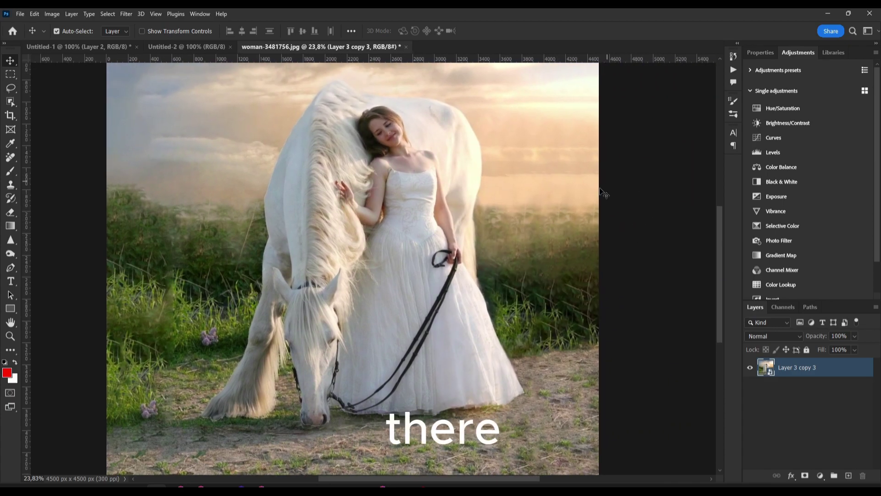
{"action": "scroll", "coordinate": [118, 344], "scroll_direction": "up", "scroll_amount": 10}
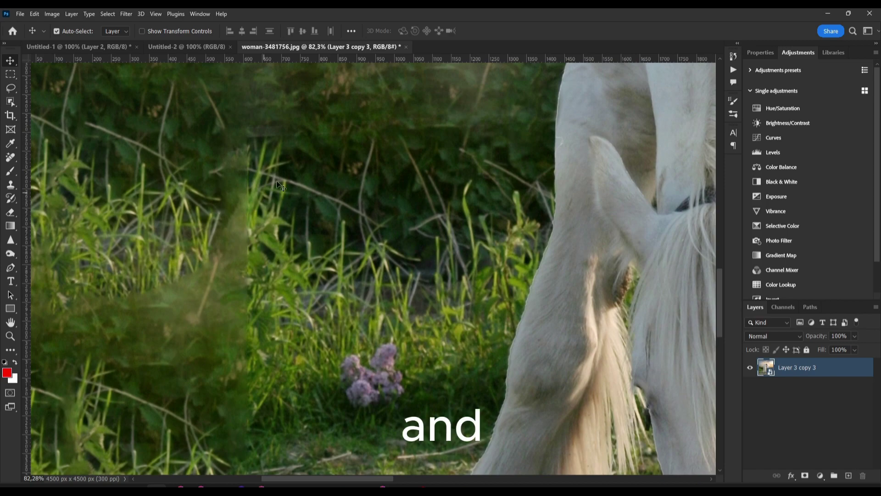
Step: Set up the Clone Stamp with a soft 138 px brush and rasterize the smart object layer so it can be retouched
{"action": "left_click", "coordinate": [11, 170]}
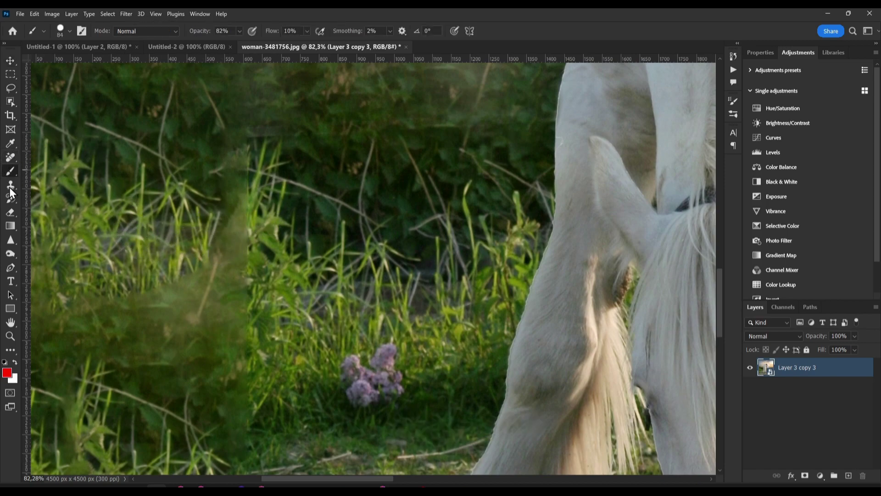
{"action": "left_click", "coordinate": [11, 185]}
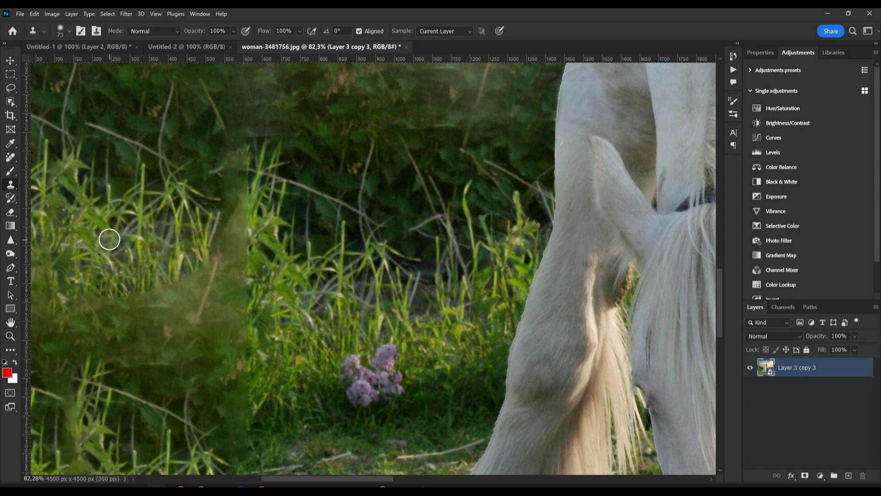
{"action": "right_click", "coordinate": [159, 230]}
{"action": "left_click", "coordinate": [445, 139]}
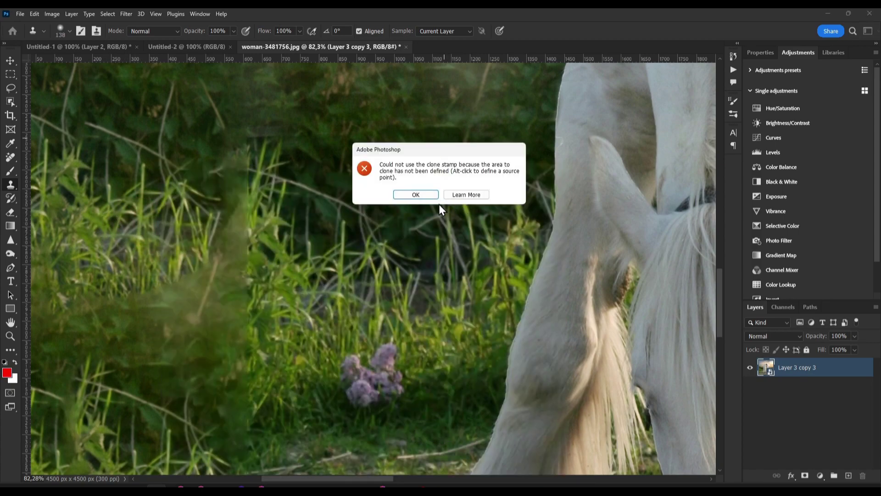
{"action": "key", "text": "Return"}
{"action": "left_click", "coordinate": [230, 281]}
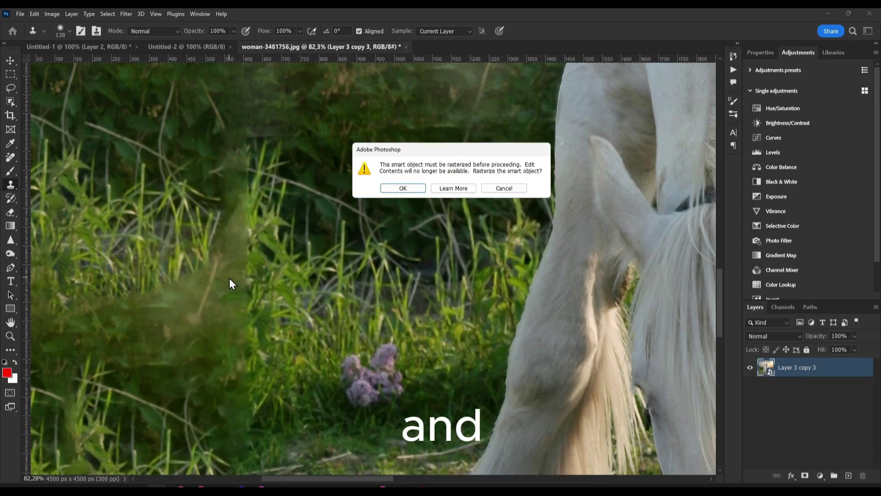
{"action": "left_click", "coordinate": [402, 189]}
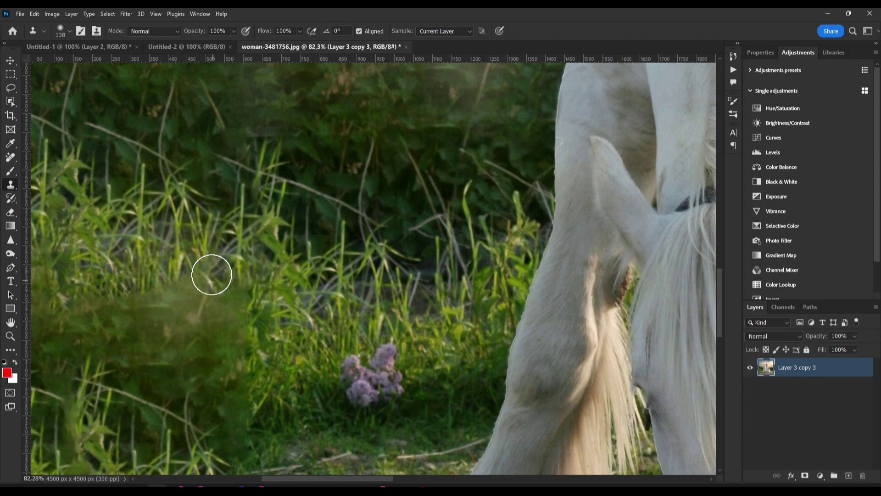
Step: Clone grass over the vertical seam beside the purple flowers, enlarging the brush to 569 px for the wider blurry area
{"action": "left_click_drag", "start_coordinate": [217, 263], "coordinate": [243, 327]}
{"action": "left_click_drag", "start_coordinate": [251, 382], "coordinate": [261, 368]}
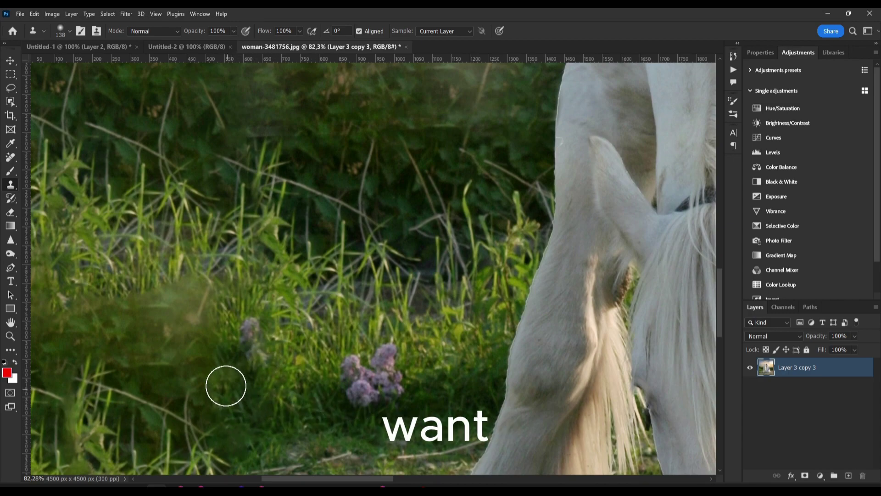
{"action": "right_click", "coordinate": [144, 273], "text": "alt"}
{"action": "left_click_drag", "start_coordinate": [144, 272], "coordinate": [250, 298]}
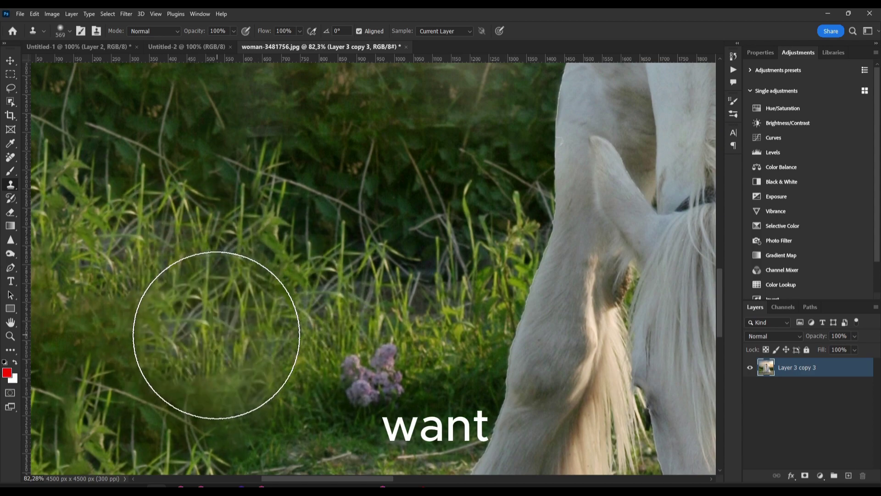
Step: Clone grass over the remaining blurry dark patches along the photo's lower left edge with the 569 px brush and check the overall blend
{"action": "scroll", "coordinate": [397, 360], "scroll_direction": "down", "scroll_amount": 5}
{"action": "scroll", "coordinate": [332, 369], "scroll_direction": "up", "scroll_amount": 5}
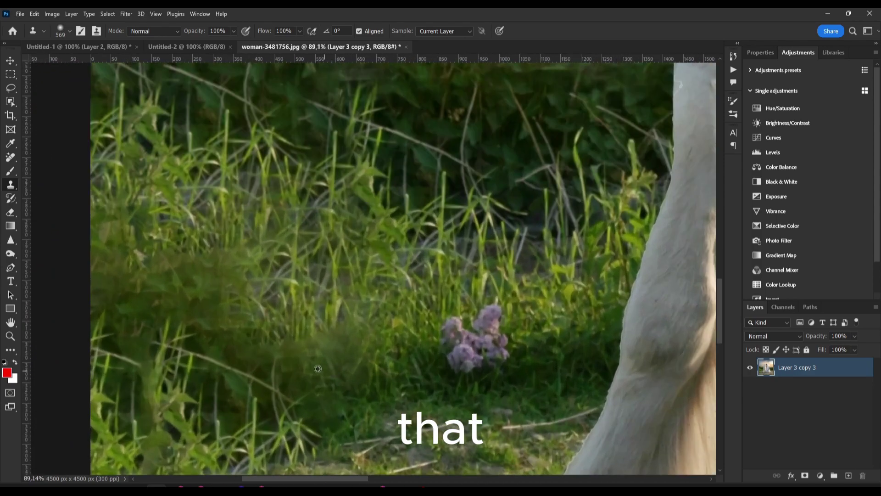
{"action": "mouse_move", "coordinate": [202, 273]}
{"action": "left_mouse_down"}
{"action": "mouse_move", "coordinate": [300, 415]}
{"action": "mouse_move", "coordinate": [246, 407]}
{"action": "mouse_move", "coordinate": [250, 253]}
{"action": "mouse_move", "coordinate": [264, 411]}
{"action": "mouse_move", "coordinate": [231, 398]}
{"action": "left_mouse_up"}
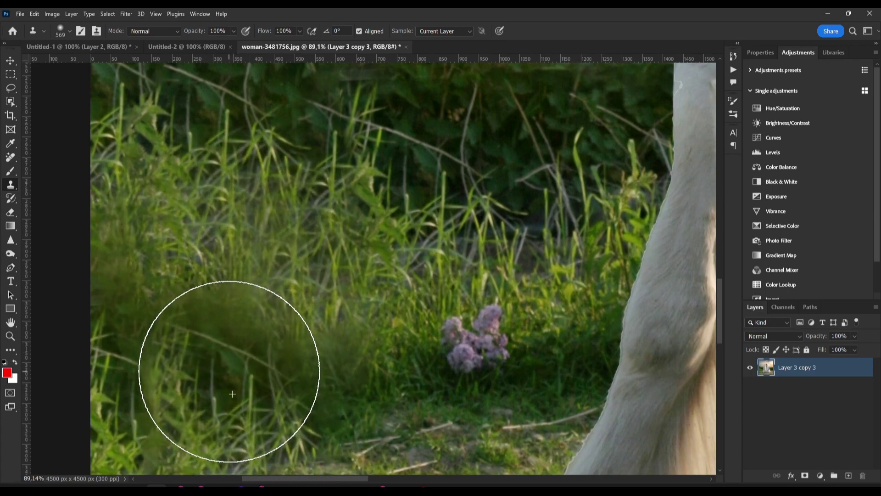
{"action": "scroll", "coordinate": [445, 331], "scroll_direction": "down", "scroll_amount": 5}
{"action": "left_click_drag", "start_coordinate": [482, 360], "coordinate": [310, 368]}
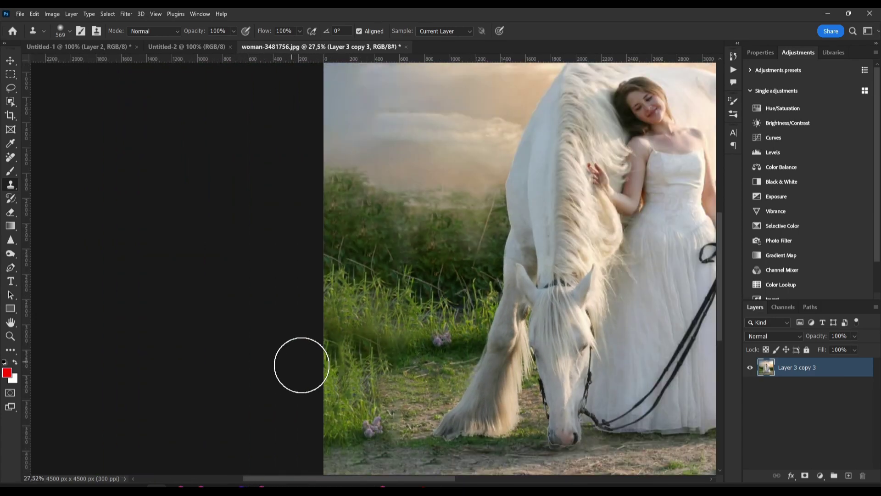
{"action": "mouse_move", "coordinate": [481, 356]}
{"action": "left_mouse_down"}
{"action": "mouse_move", "coordinate": [256, 411]}
{"action": "mouse_move", "coordinate": [236, 385]}
{"action": "left_mouse_up"}
{"action": "left_click", "coordinate": [418, 484]}
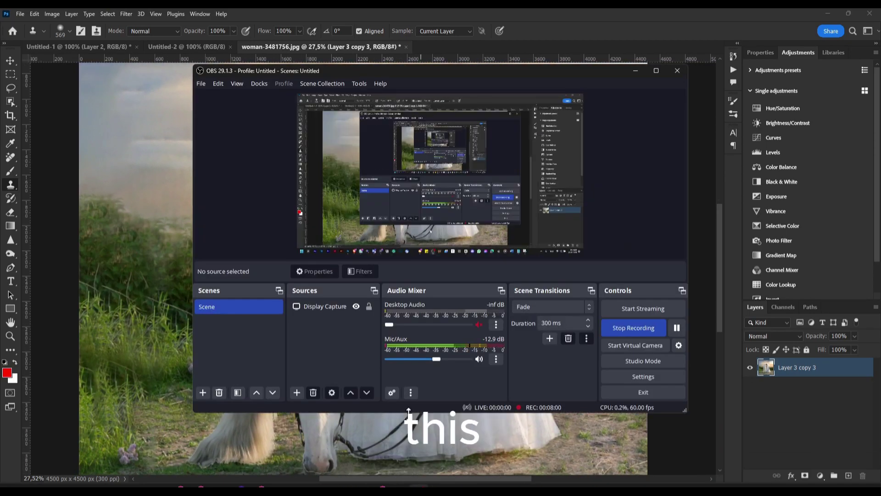